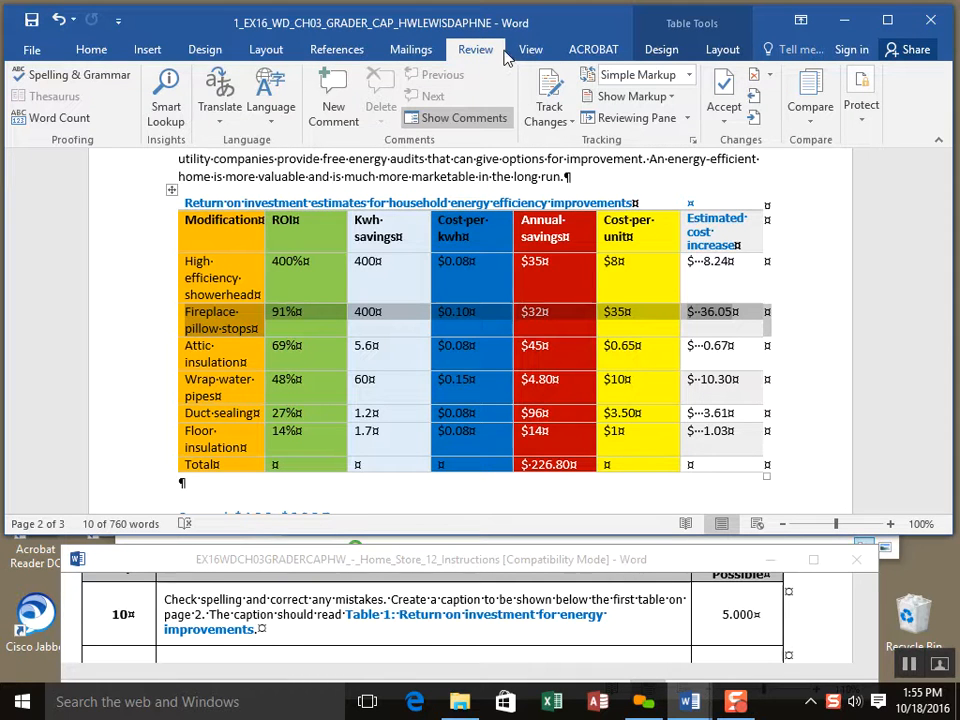
# Check spelling and grammar in the whole document and correct "desireable" to "desirable".
pyautogui.click(79, 81)
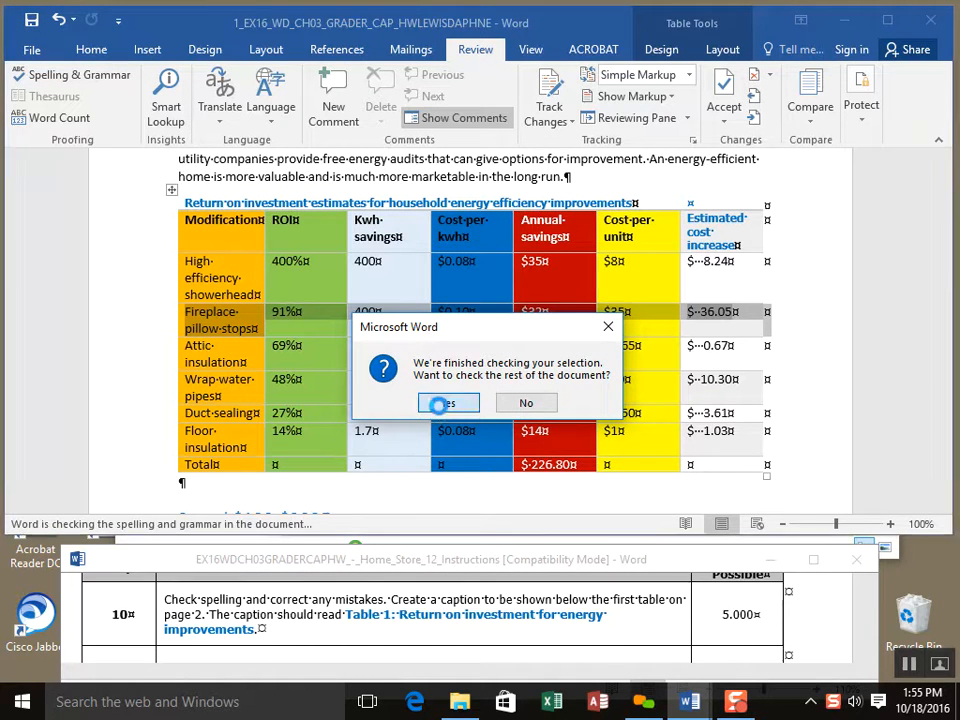
pyautogui.click(446, 404)
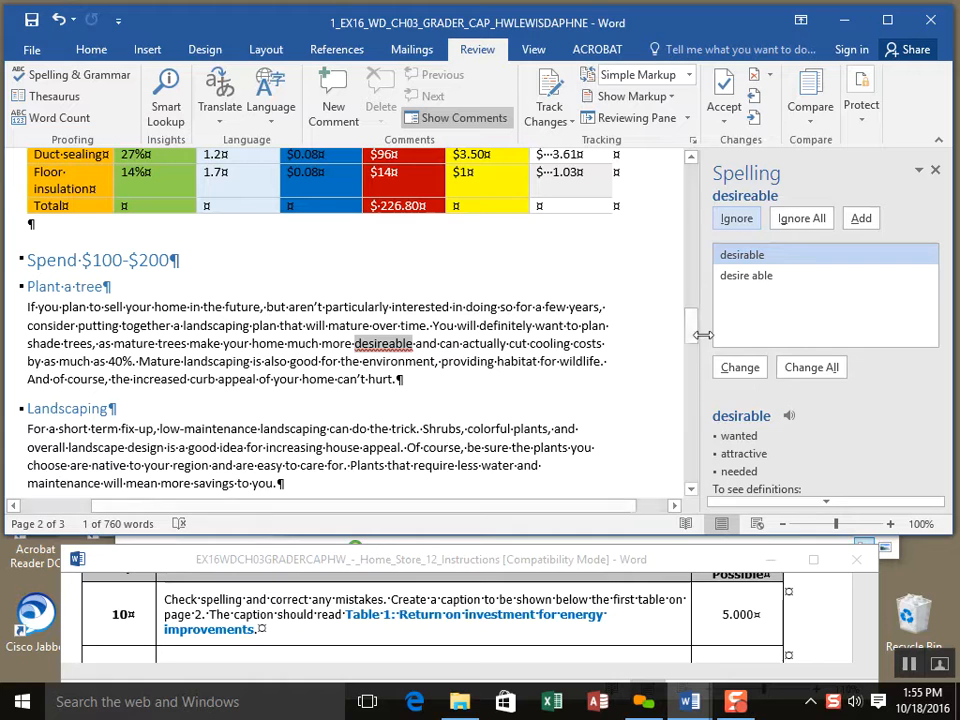
pyautogui.click(740, 368)
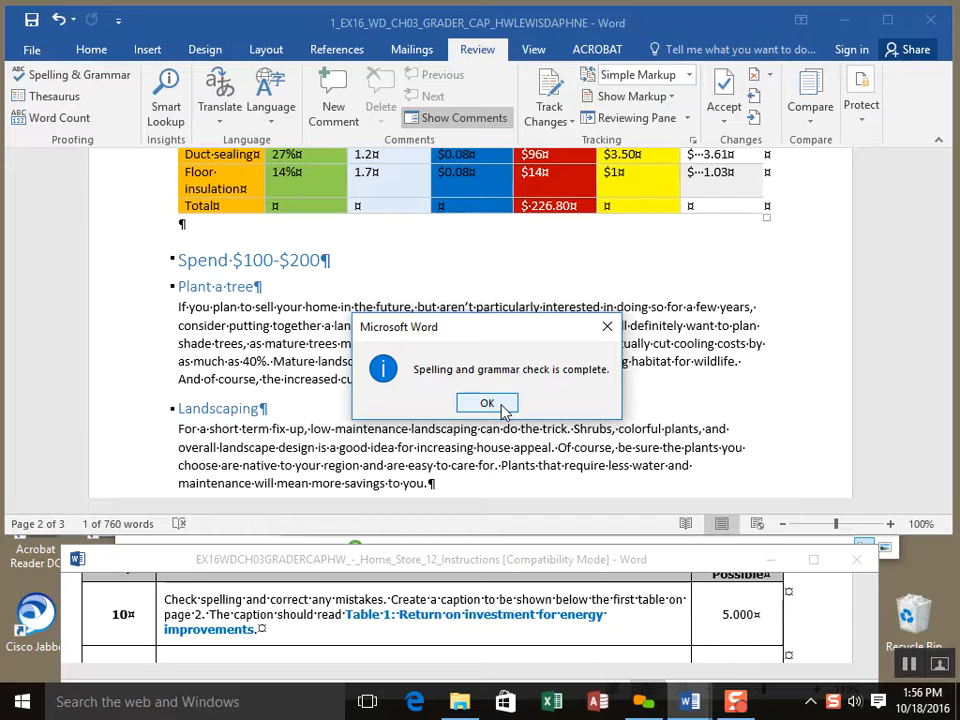
pyautogui.click(487, 403)
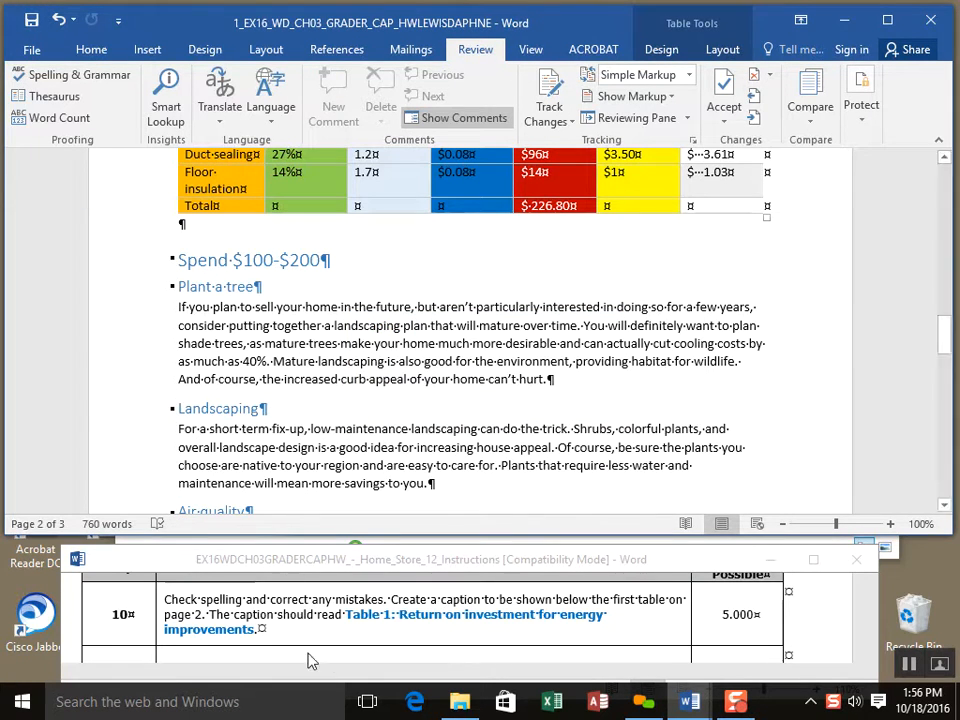
# In the instructions document, start a new paragraph before "Create a caption" in item 10.
pyautogui.click(391, 600)
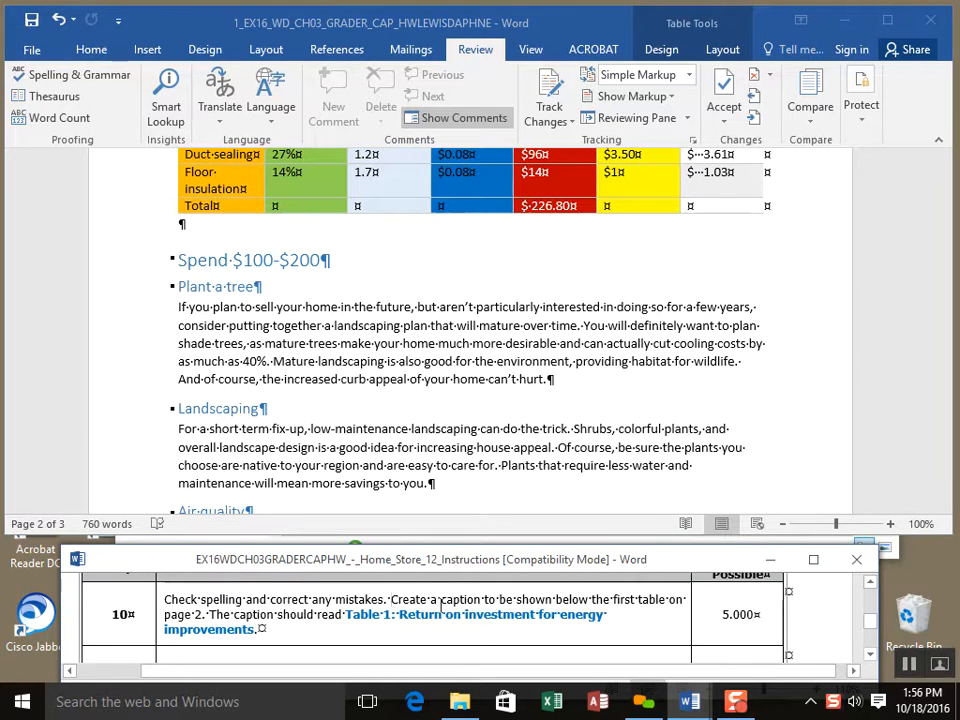
pyautogui.press('Return')
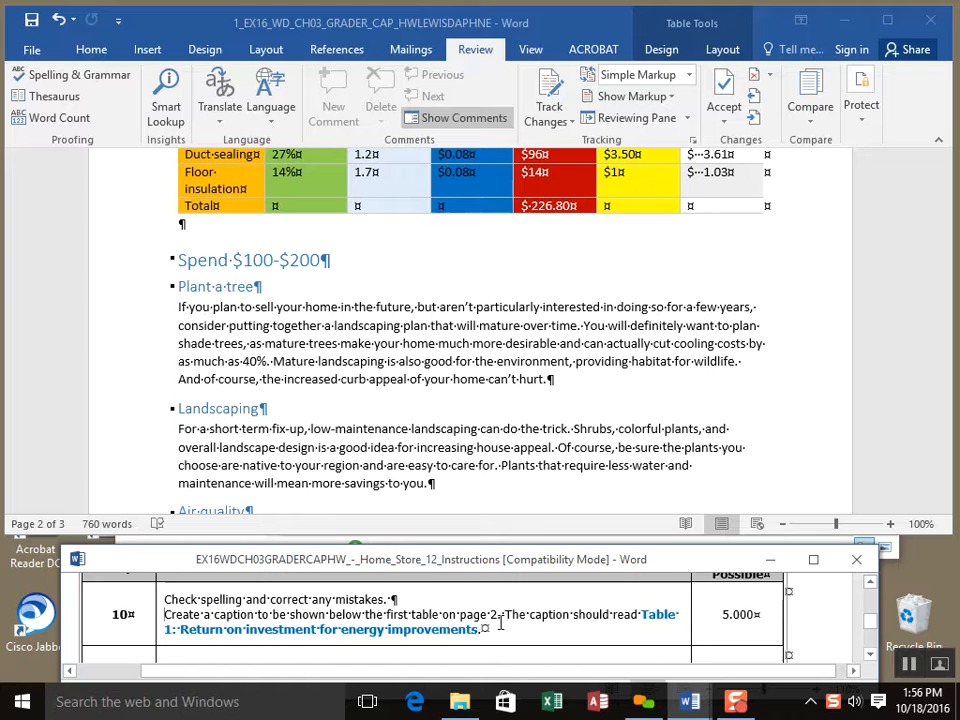
# Return to the homework document and select the entire return on investment table on page 2.
pyautogui.click(489, 462)
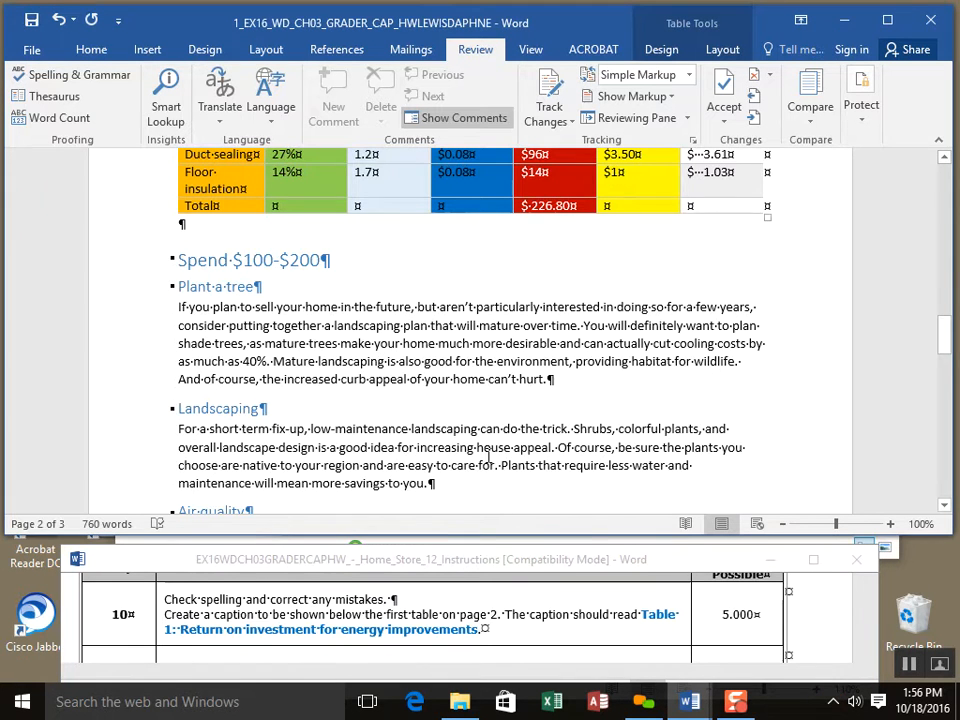
pyautogui.scroll(8, 489, 460)
pyautogui.scroll(-4, 488, 456)
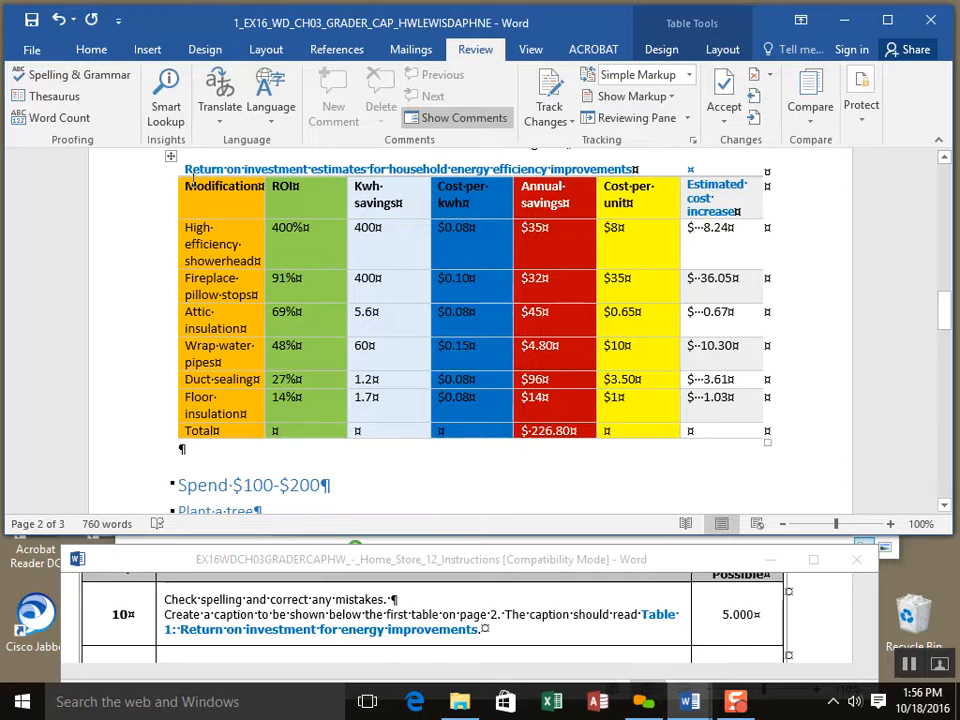
pyautogui.click(170, 156)
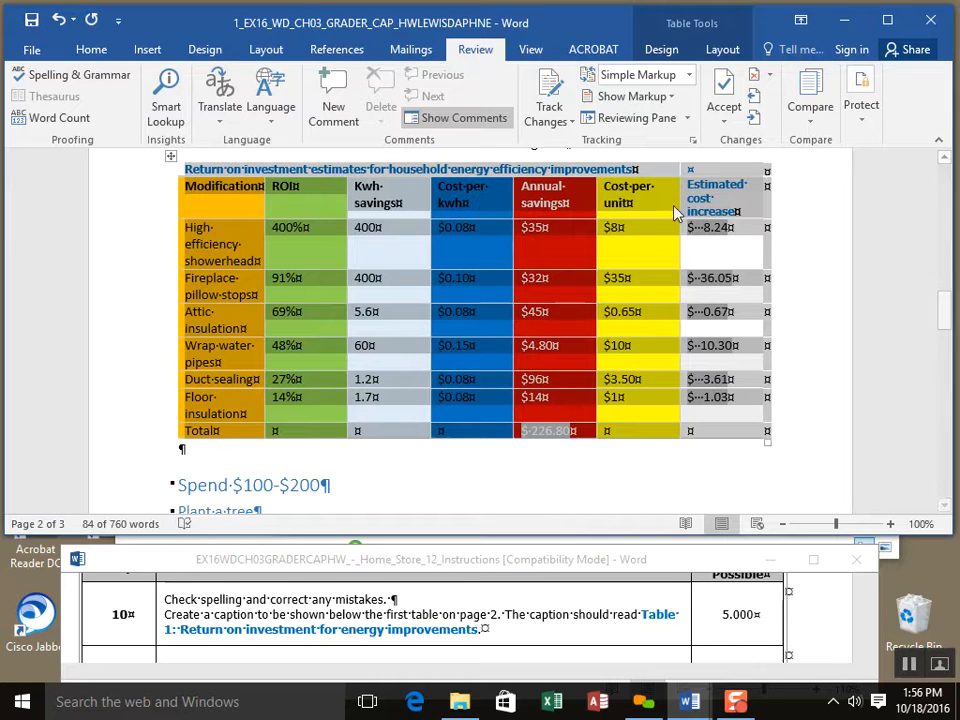
pyautogui.click(728, 55)
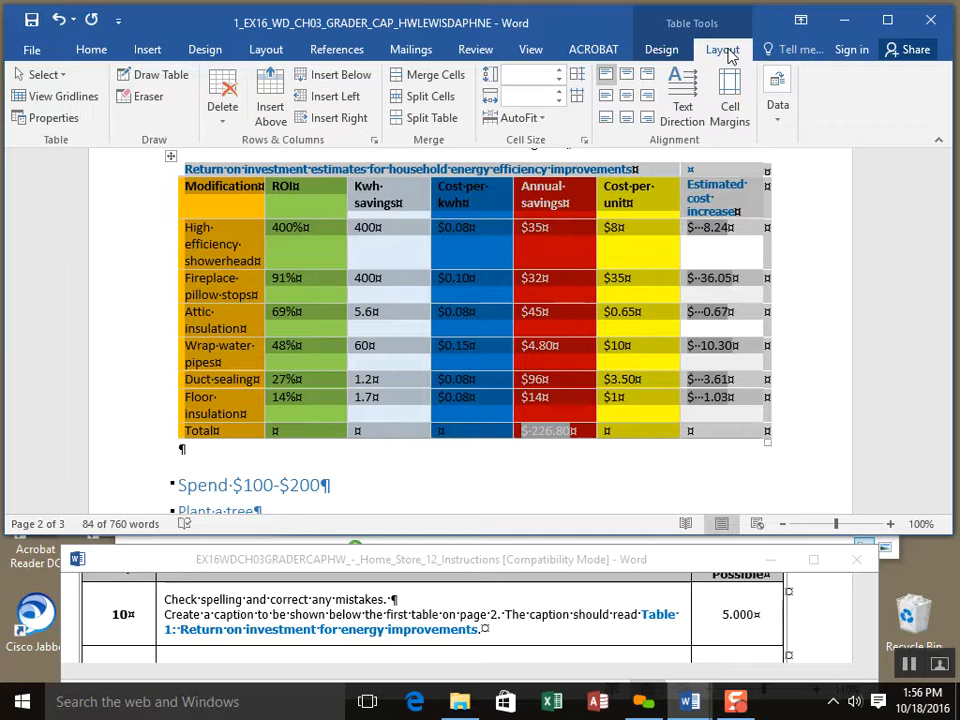
pyautogui.click(661, 49)
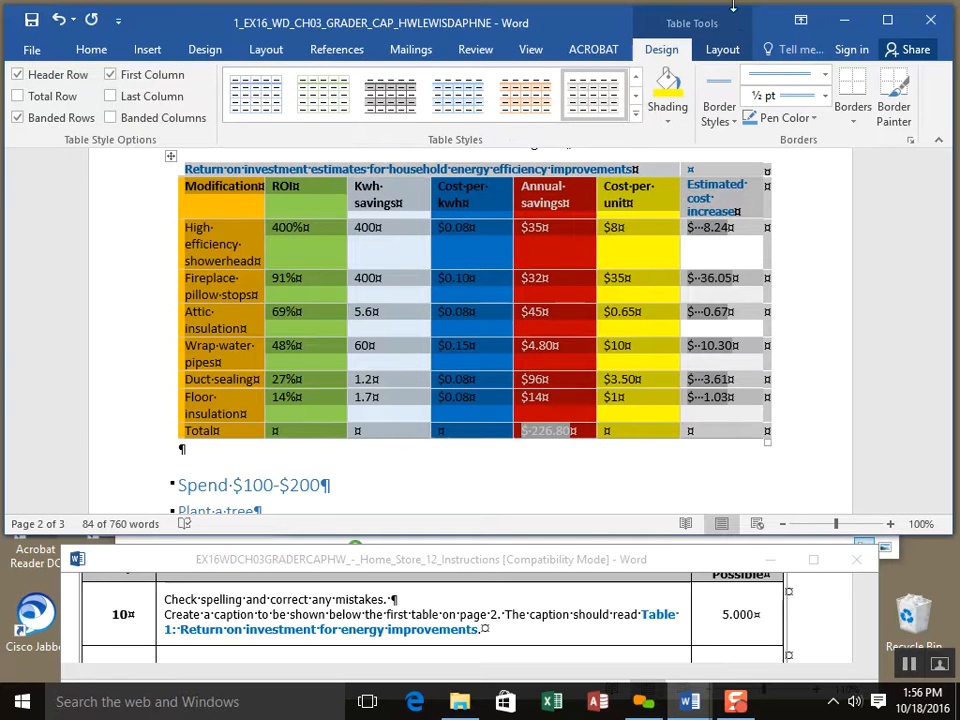
pyautogui.click(714, 56)
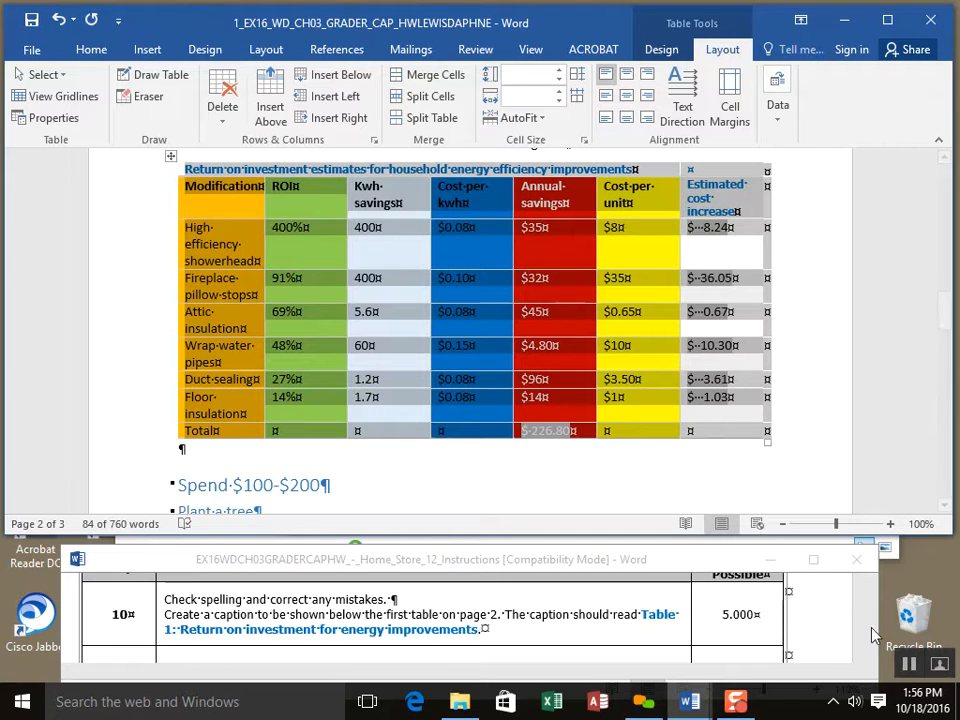
pyautogui.click(905, 670)
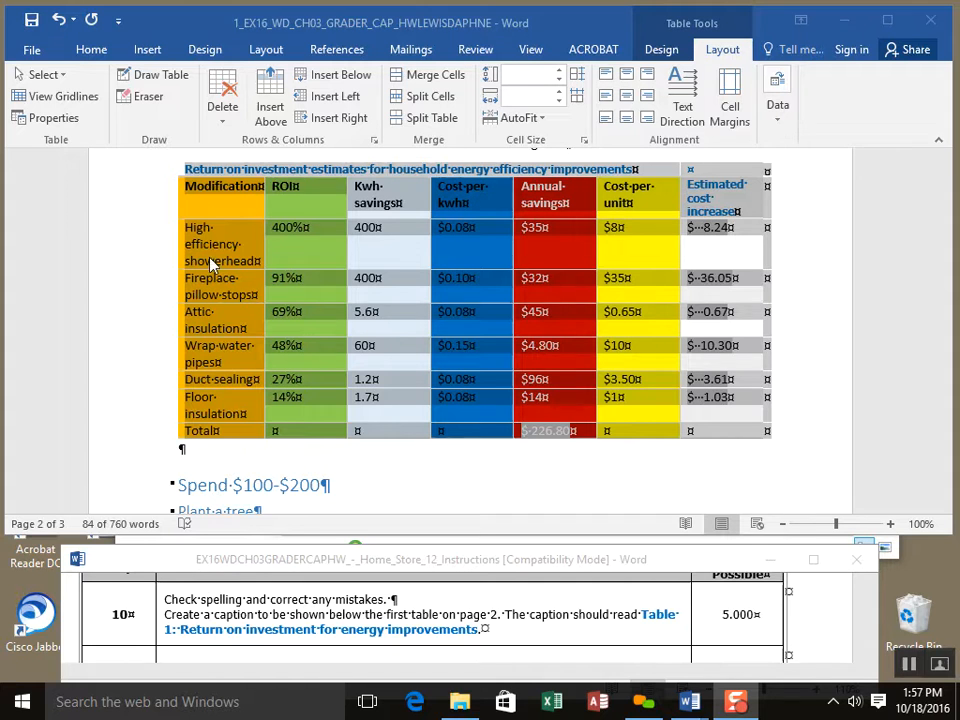
# Insert the caption "Table 1: Return on investment for energy improvements" below the selected table.
pyautogui.click(338, 51)
pyautogui.click(337, 51)
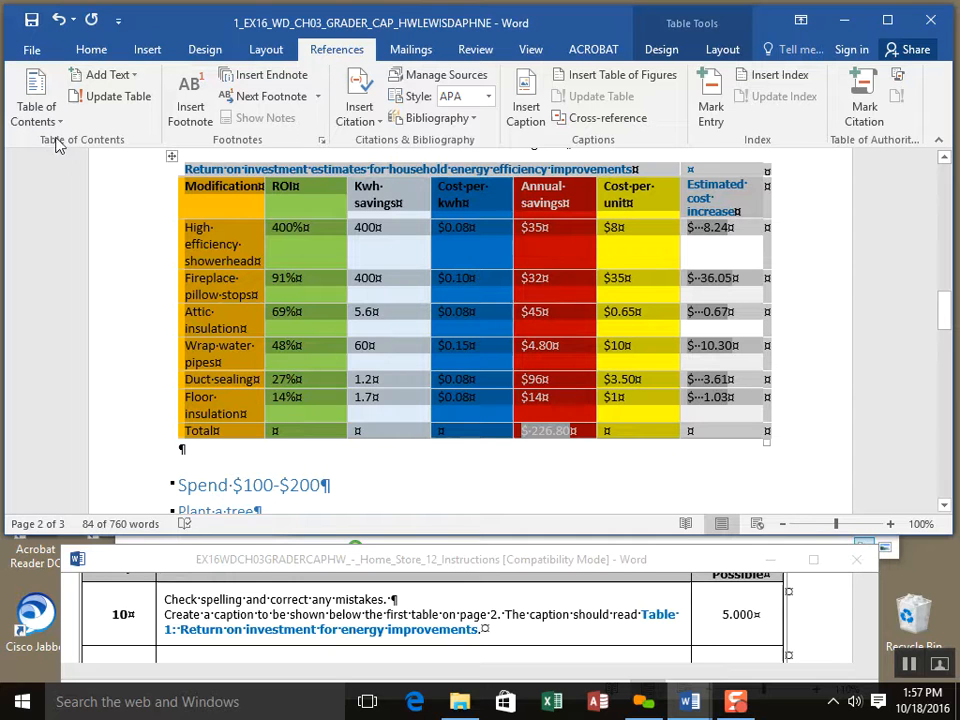
pyautogui.click(524, 97)
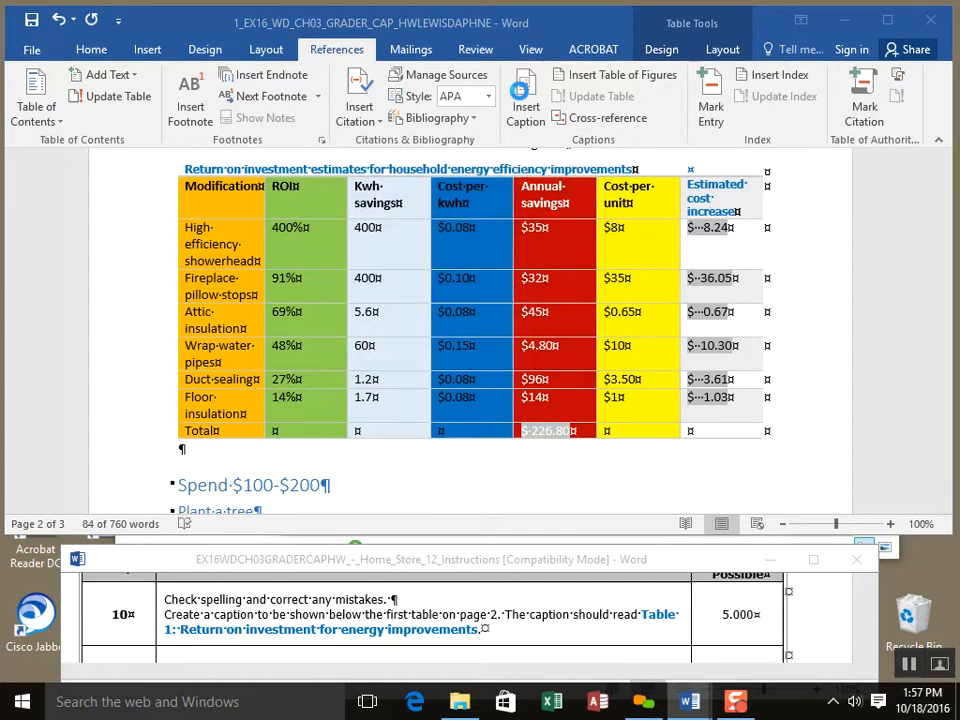
pyautogui.moveTo(470, 156); pyautogui.dragTo(466, 189)
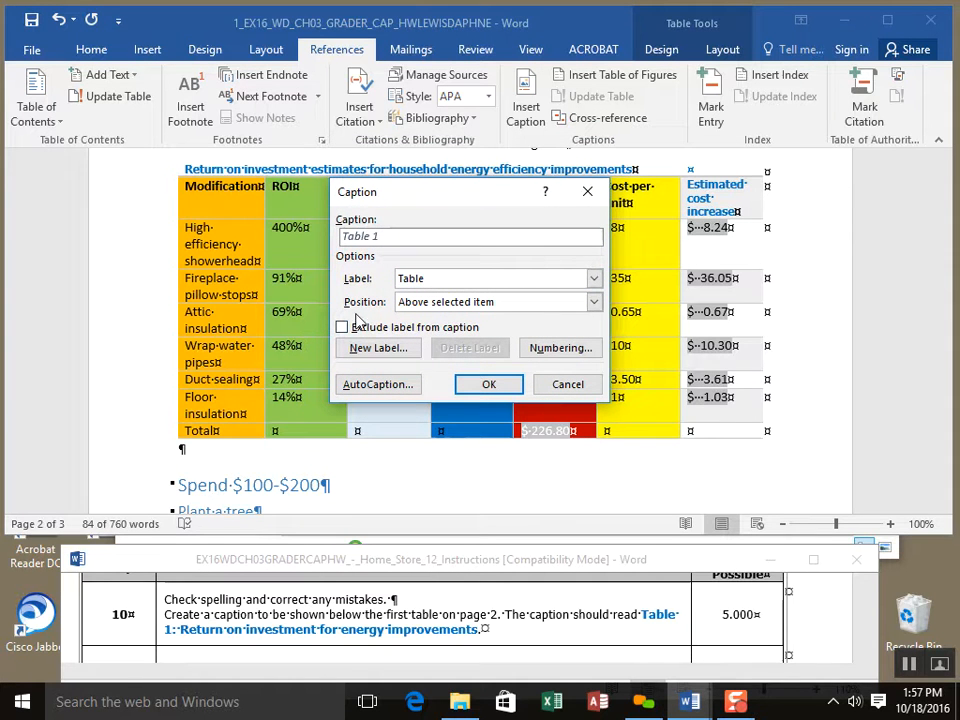
pyautogui.click(592, 303)
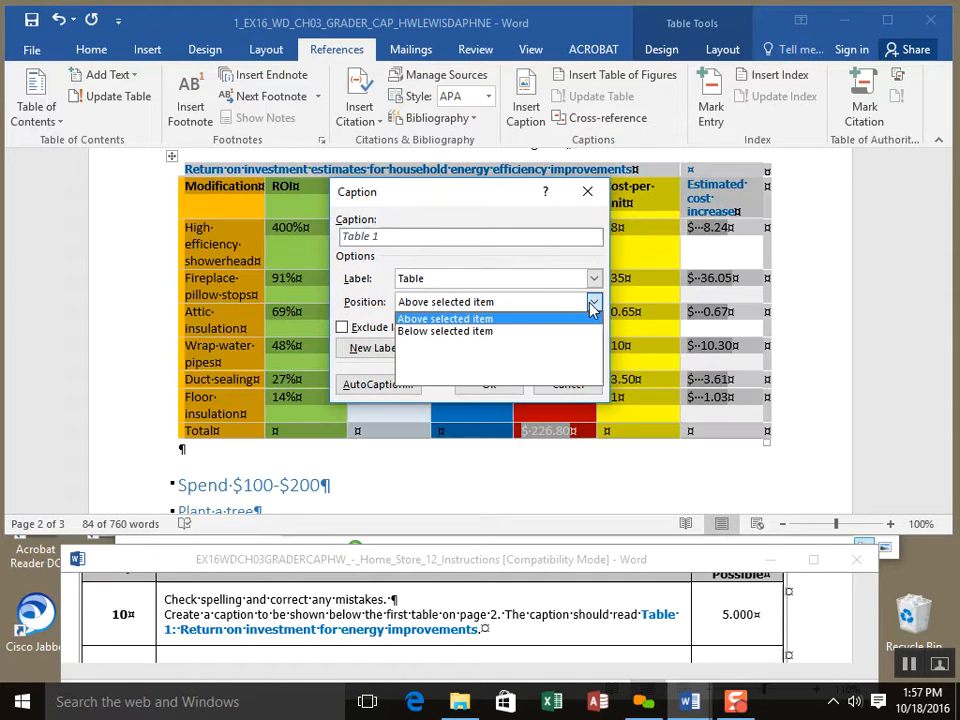
pyautogui.click(568, 332)
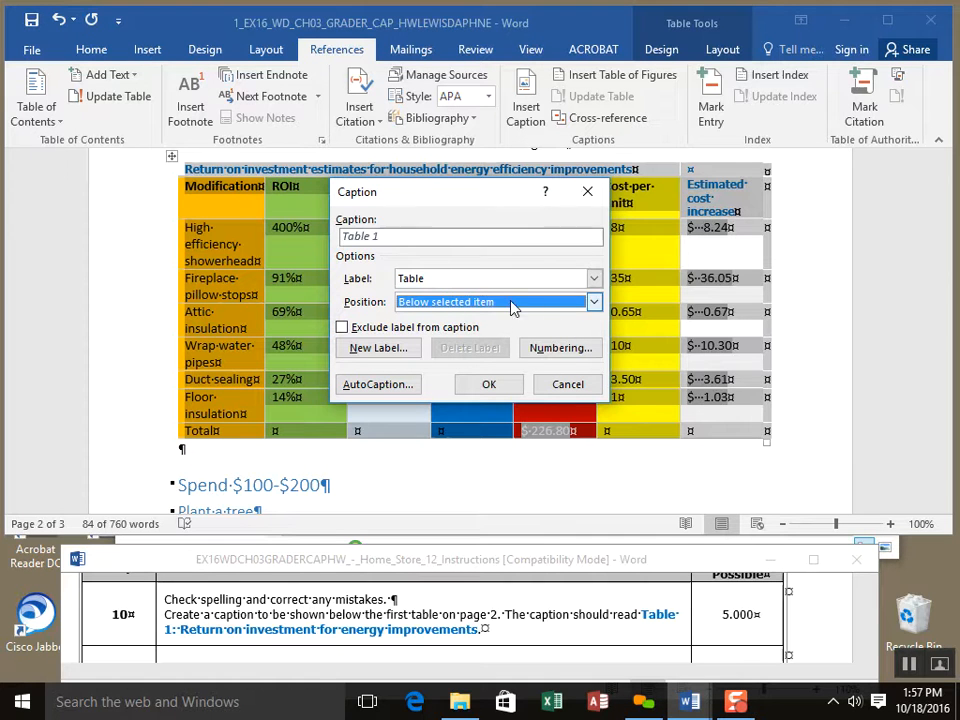
pyautogui.click(388, 240)
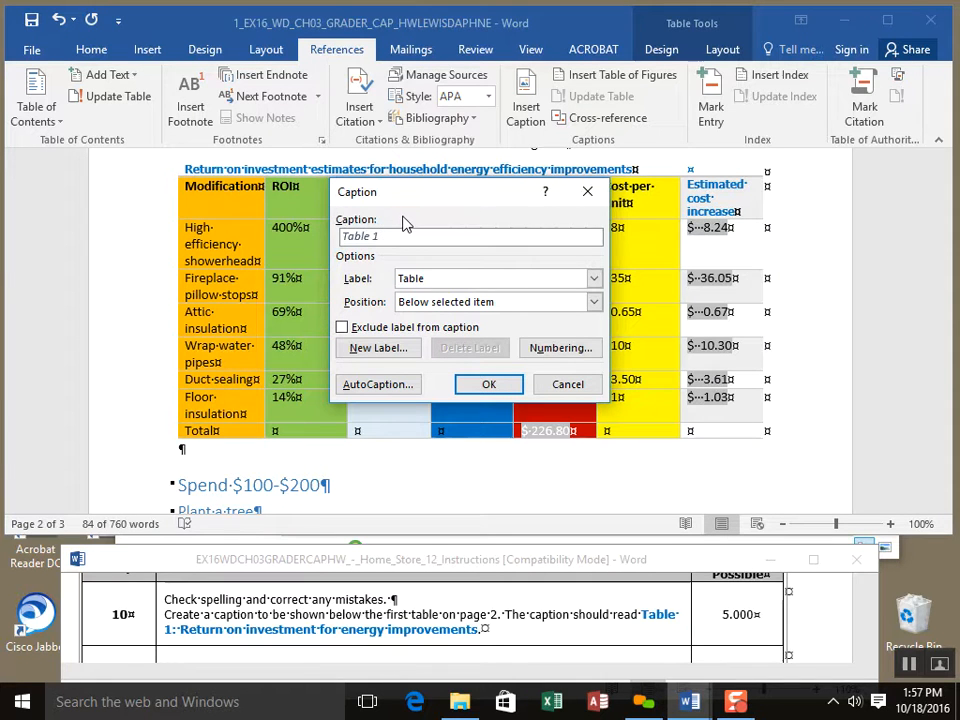
pyautogui.write(': Return on investment for ene')
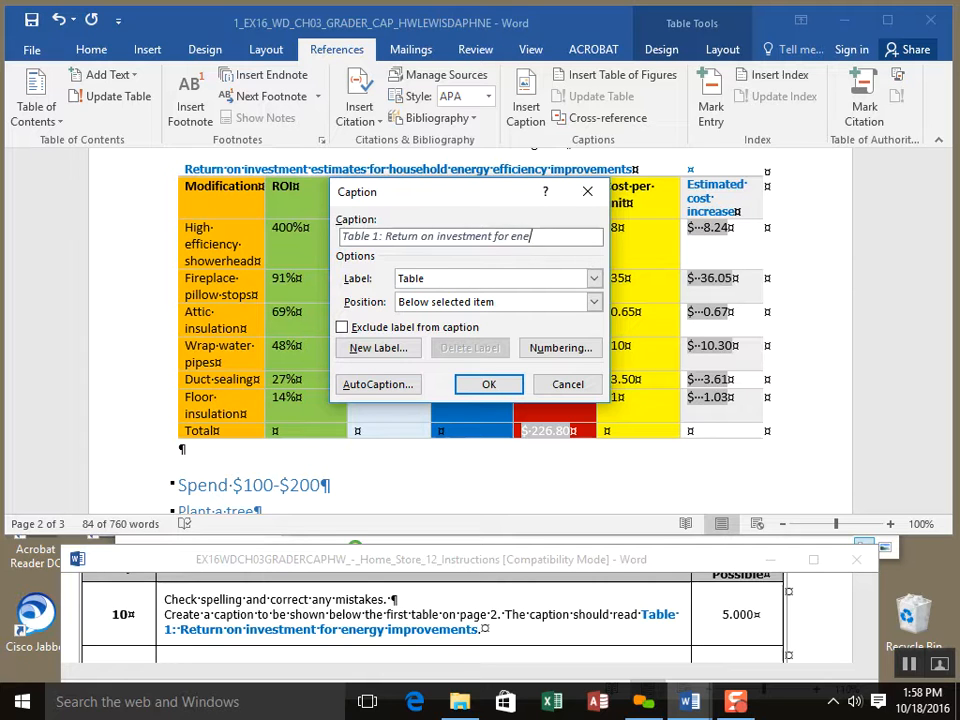
pyautogui.write('rgy improvements')
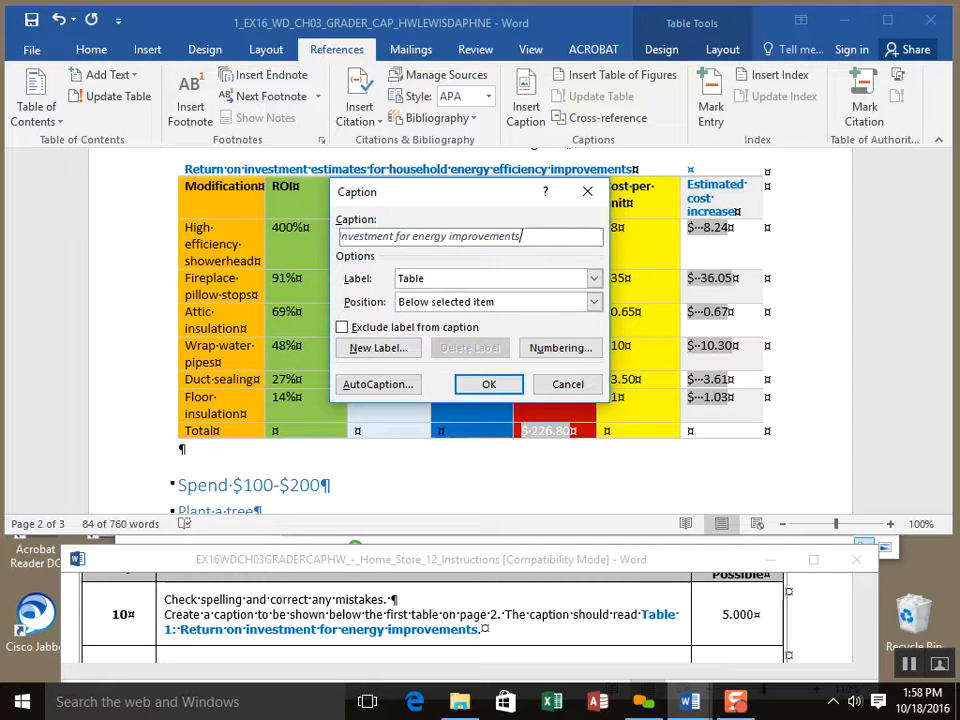
pyautogui.click(488, 384)
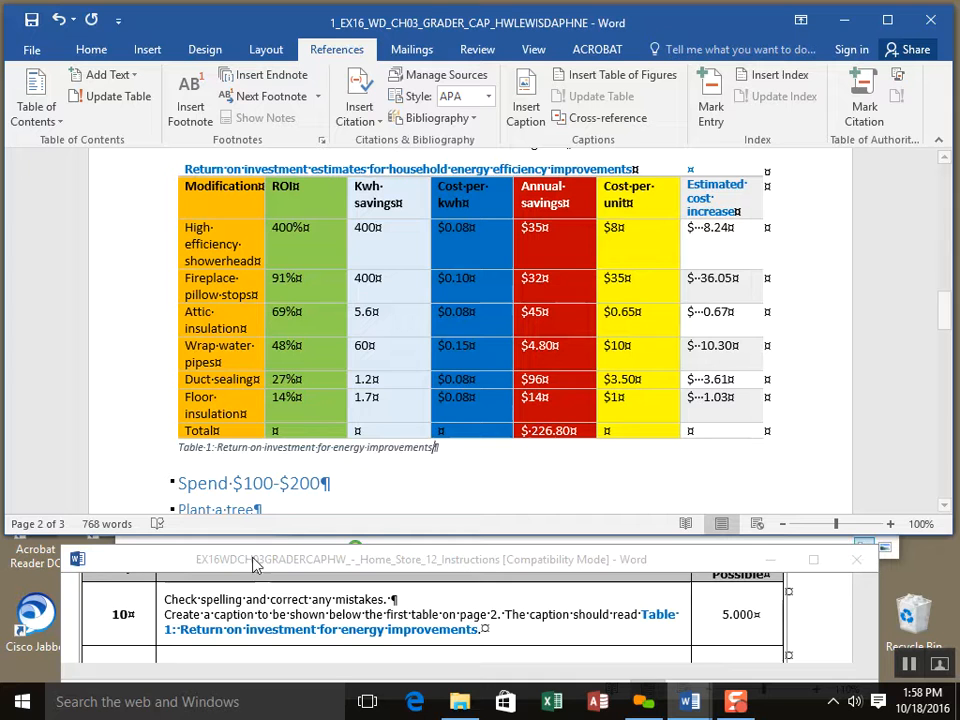
# In item 10 of the instructions document, insert a line break before "The caption should read".
pyautogui.click(499, 613)
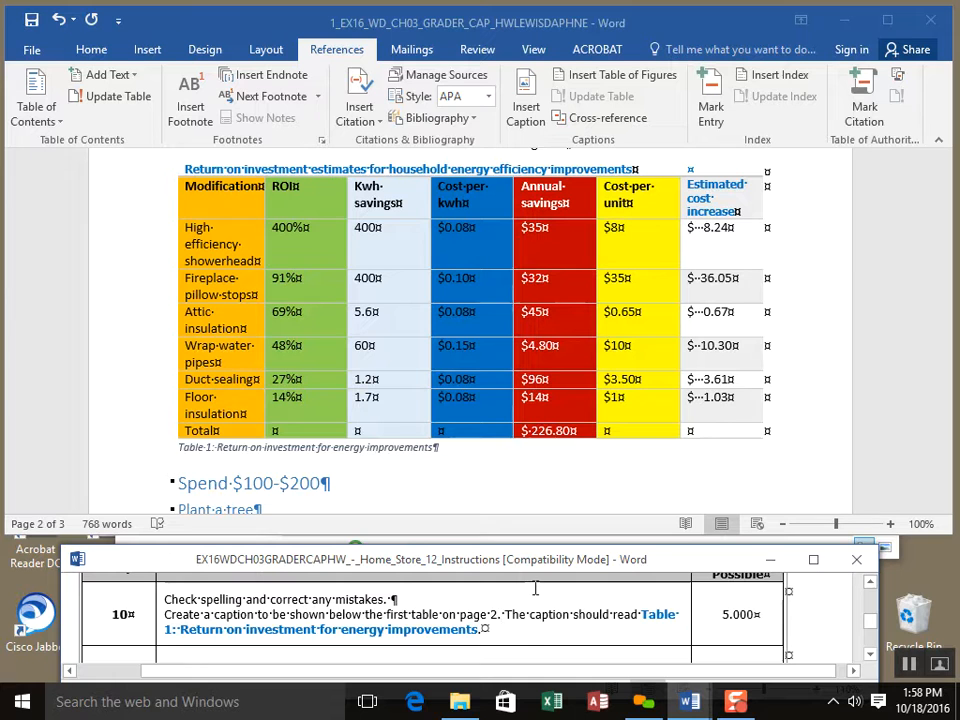
pyautogui.hotkey('shift', 'Return')
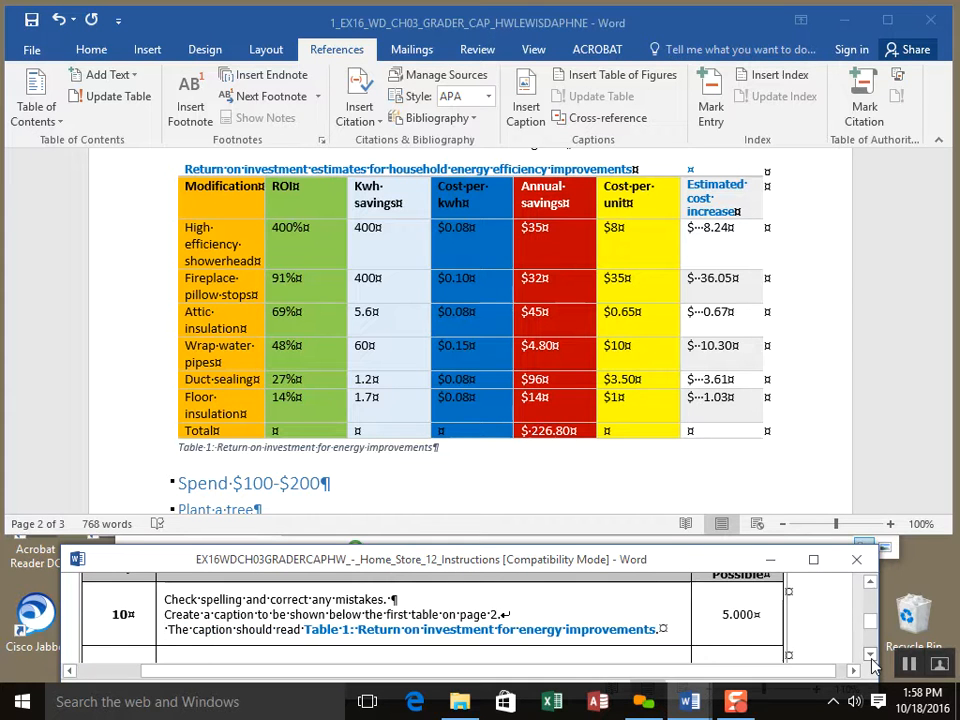
pyautogui.scroll(-2, 870, 665)
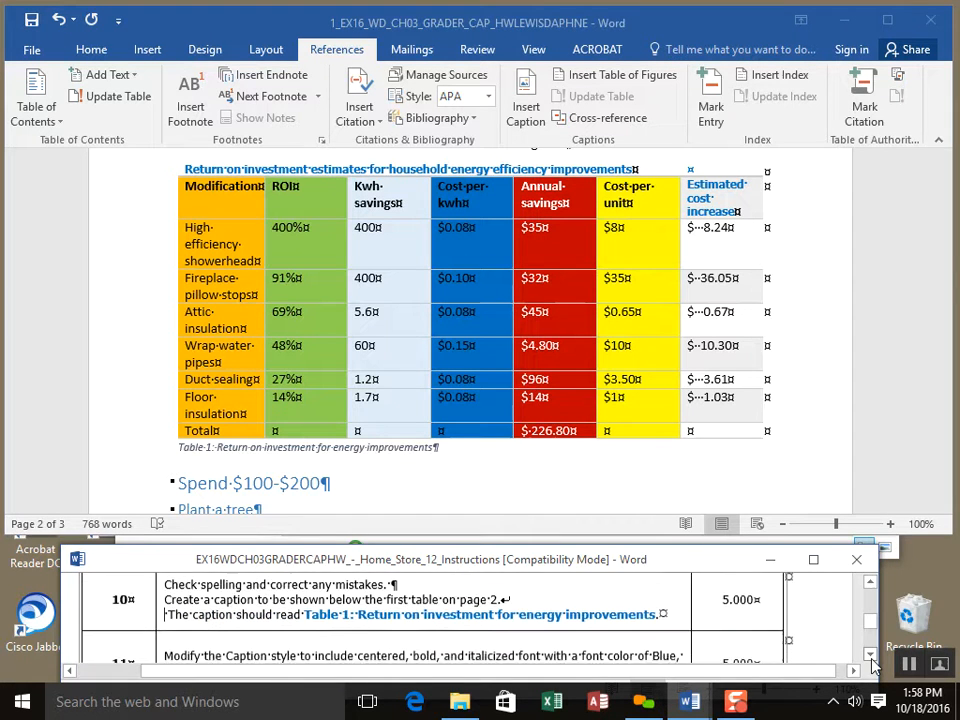
# Center the Table 1 caption in the homework document and format its text as bold and italic.
pyautogui.click(553, 511)
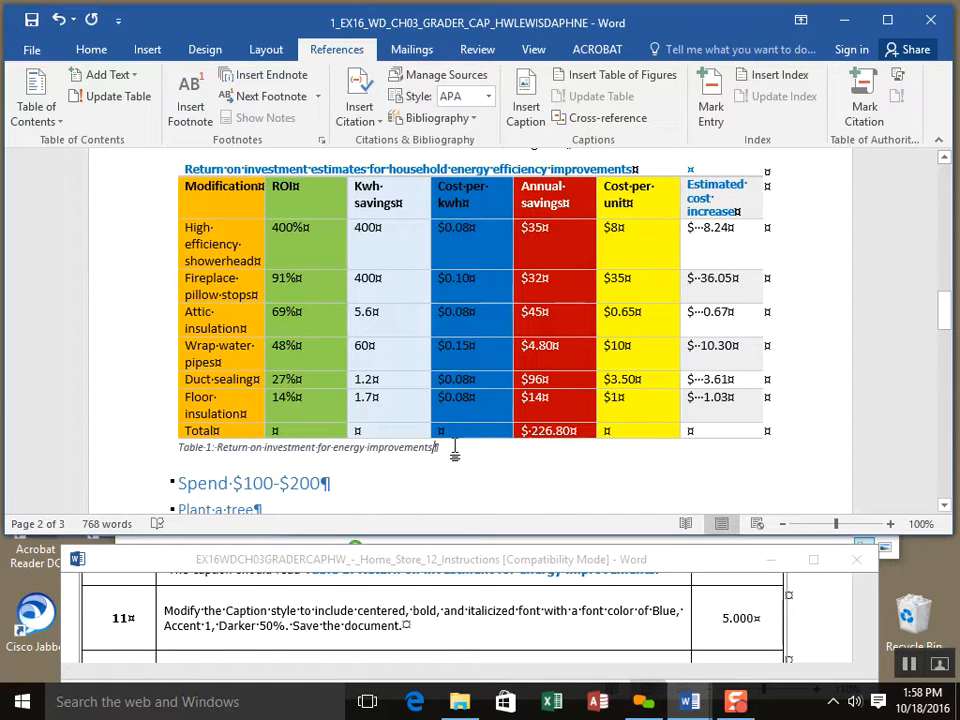
pyautogui.moveTo(454, 452); pyautogui.dragTo(186, 455)
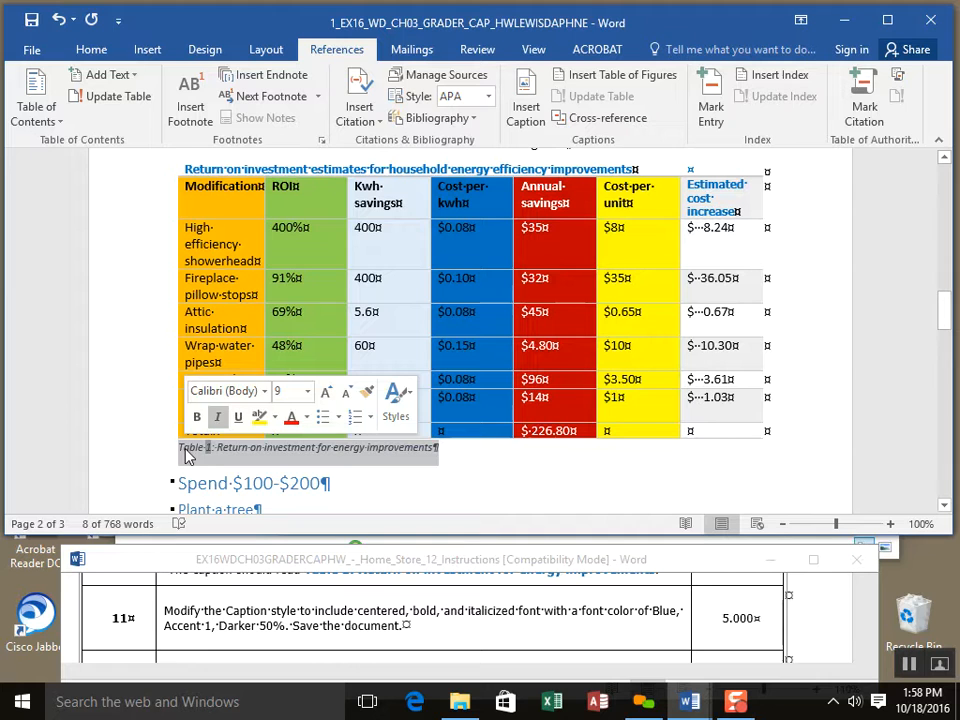
pyautogui.click(88, 52)
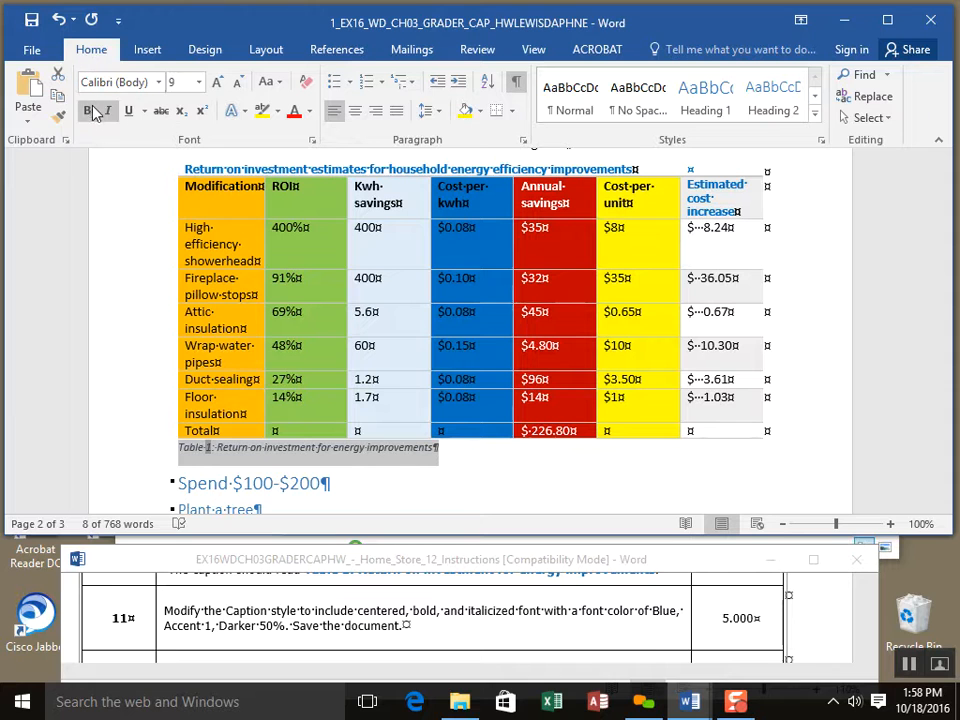
pyautogui.click(355, 110)
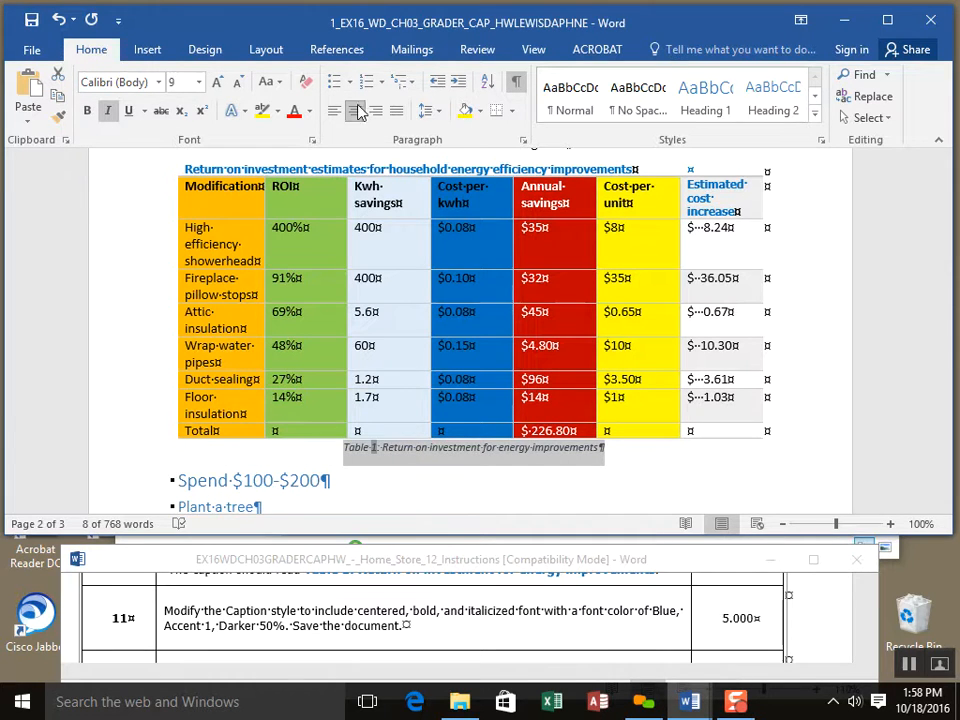
pyautogui.click(87, 117)
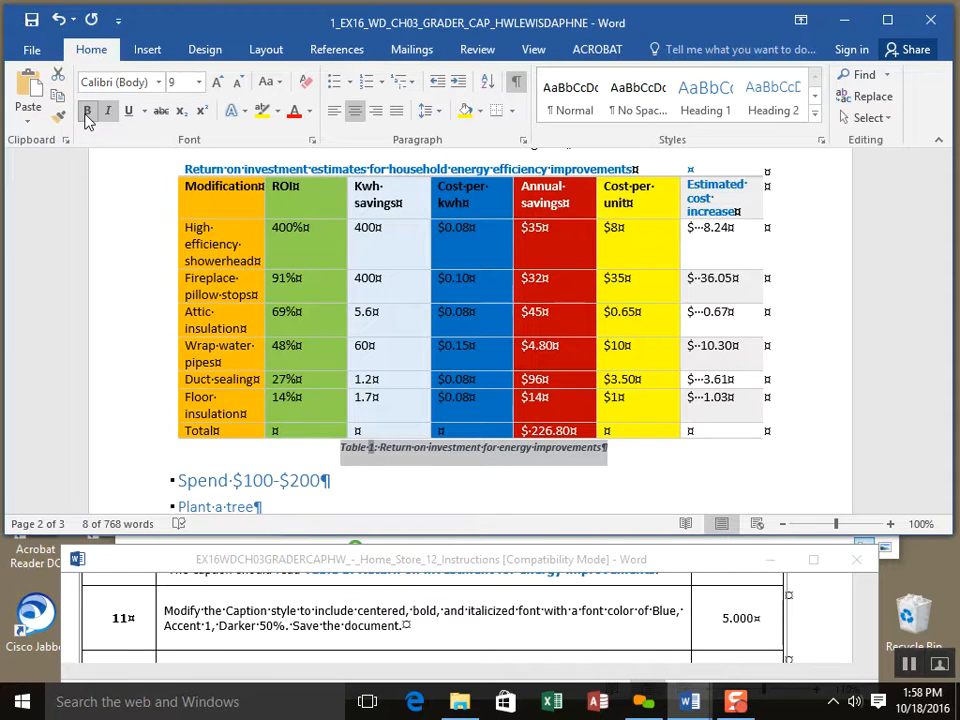
pyautogui.click(111, 116)
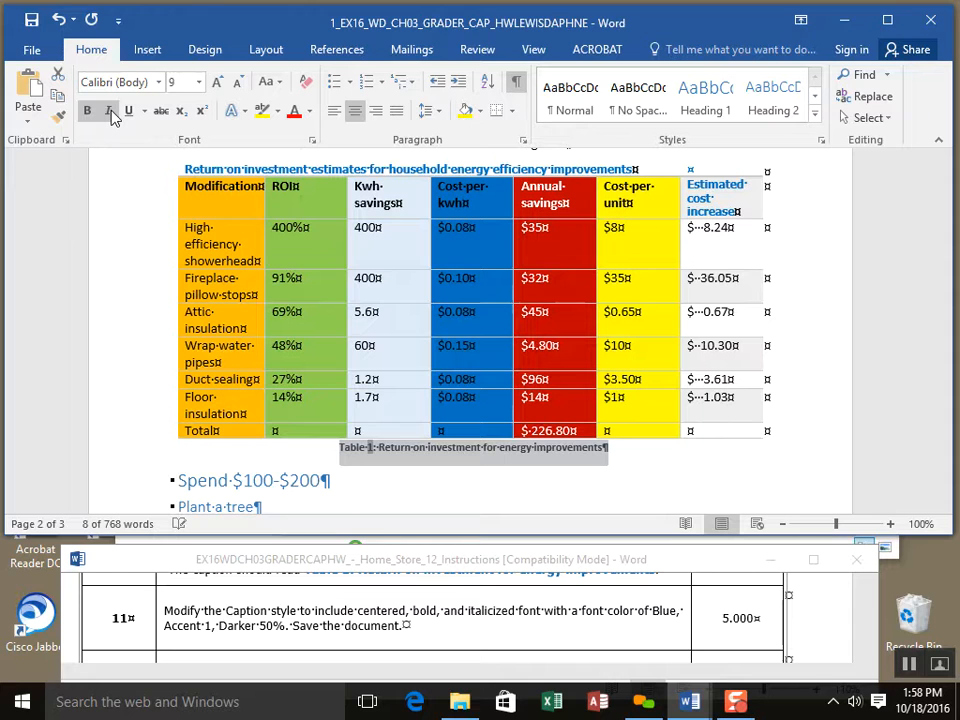
pyautogui.click(111, 116)
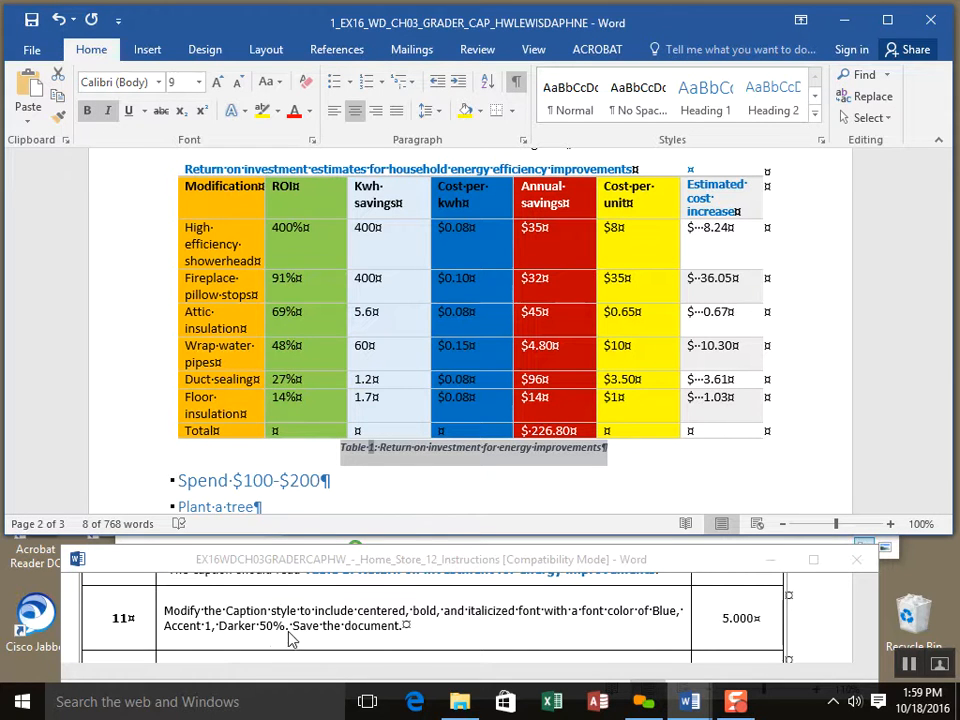
# Set the caption's font color to Blue, Accent 1, Darker 50% and save the document.
pyautogui.click(309, 111)
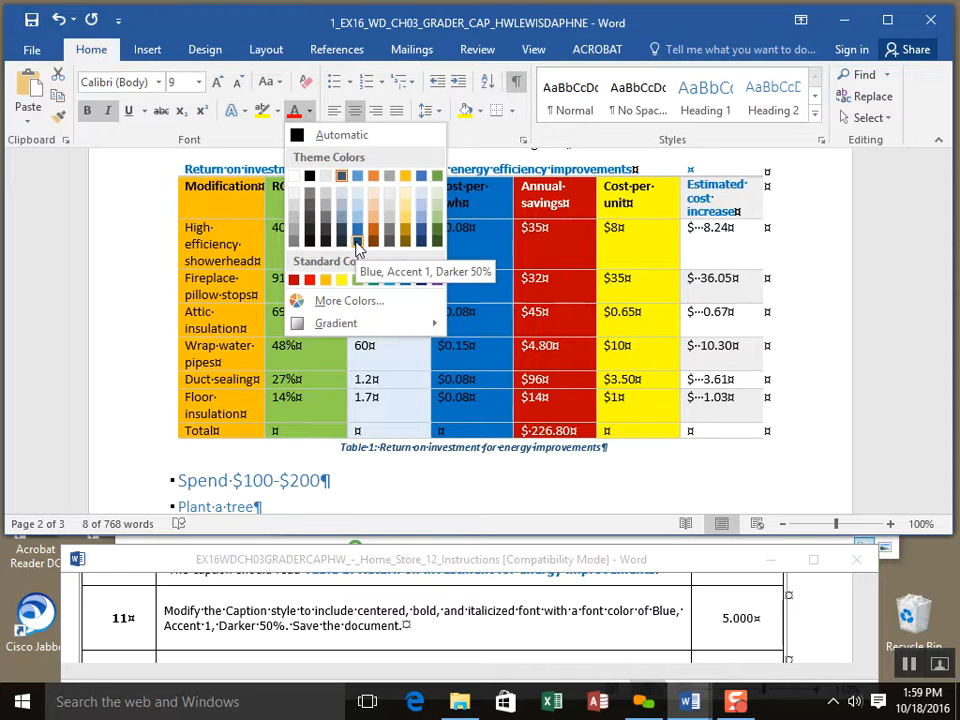
pyautogui.click(357, 242)
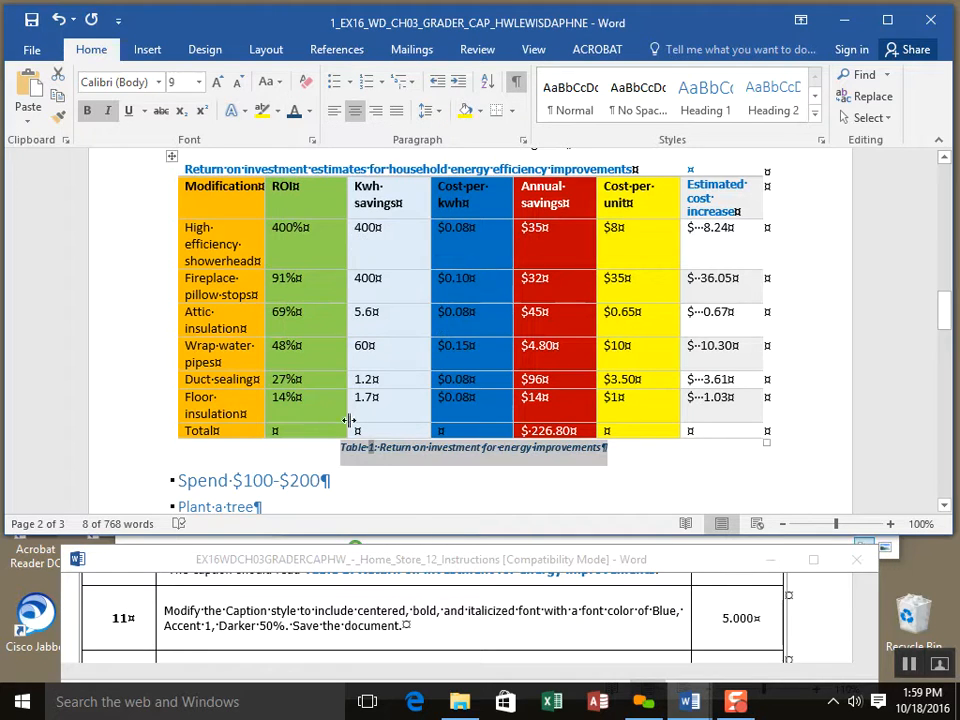
pyautogui.click(28, 22)
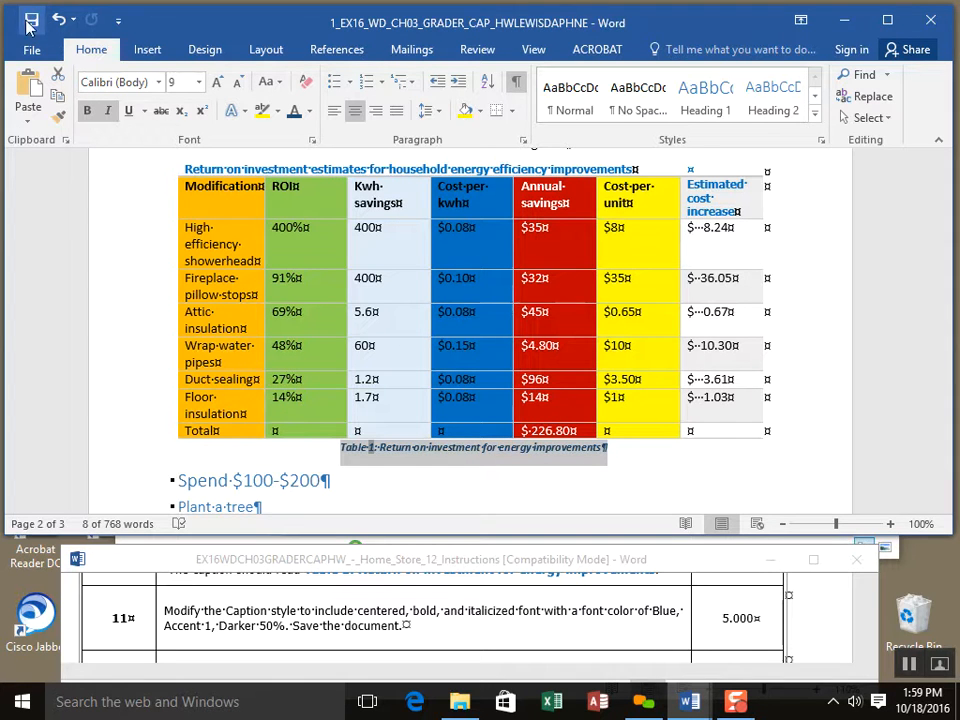
# Following item 12 of the instructions, insert a page break before the "HOME IMPROVEMENT TIPS" title at the top of the homework document.
pyautogui.click(838, 654)
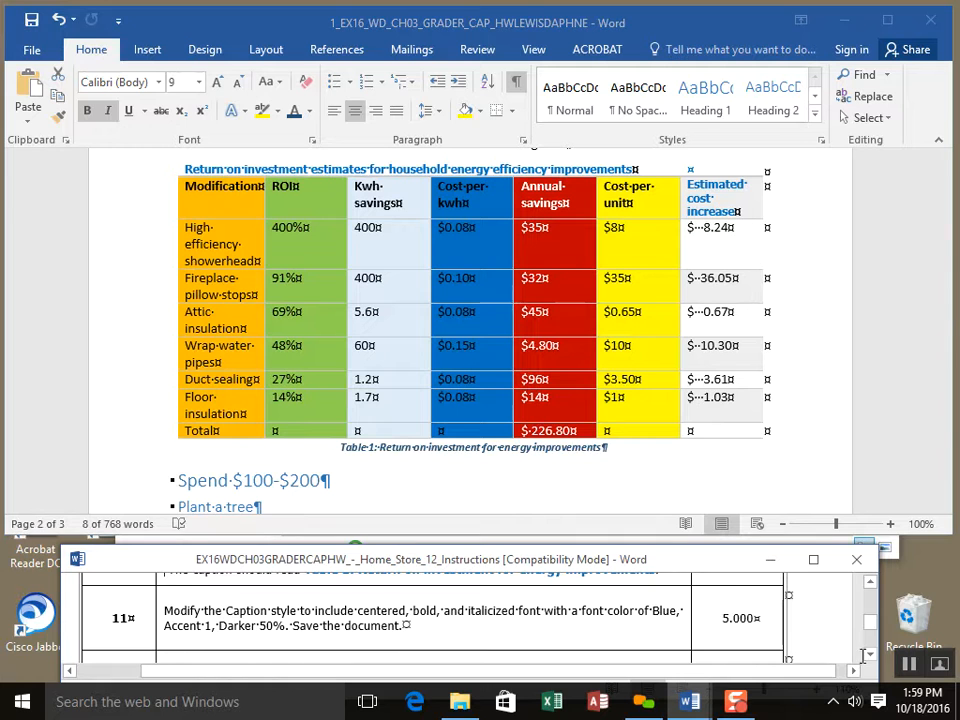
pyautogui.click(869, 657)
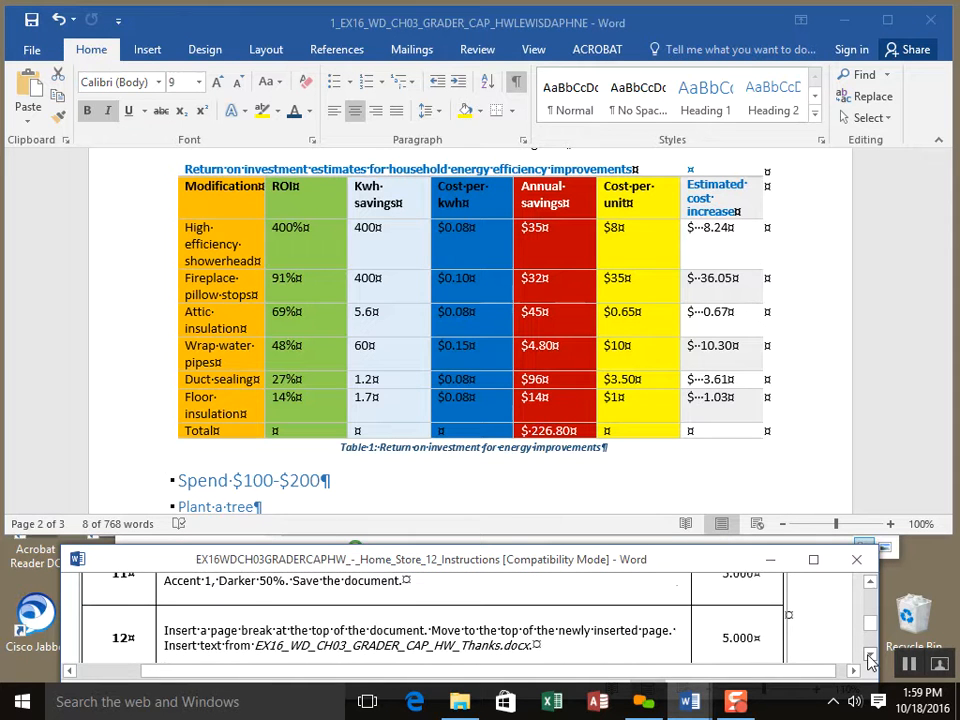
pyautogui.click(869, 657)
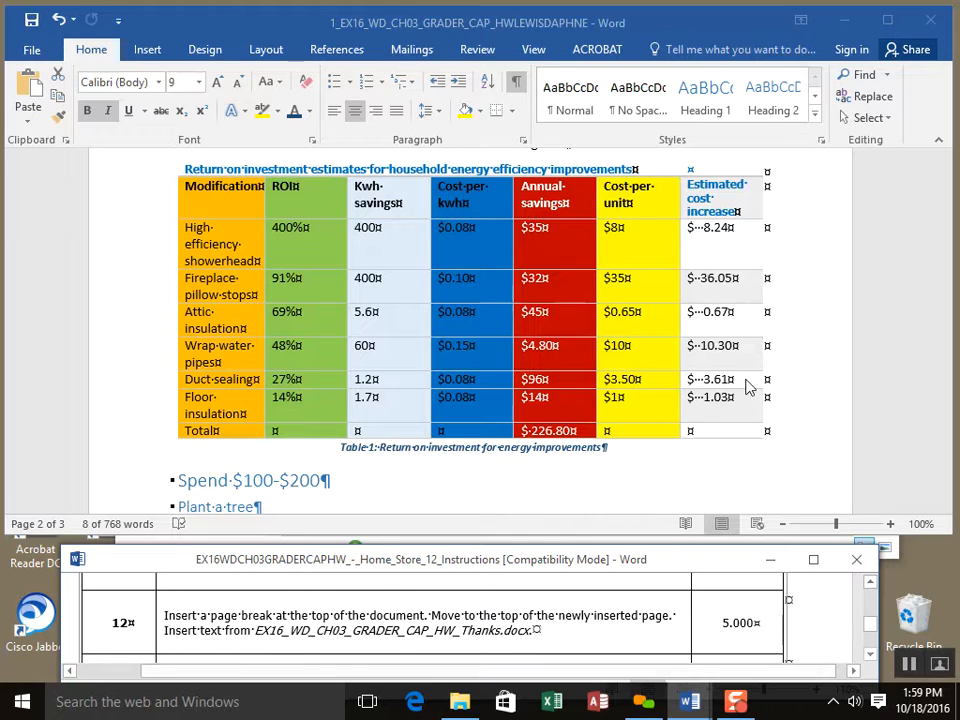
pyautogui.click(796, 402)
pyautogui.scroll(15, 800, 395)
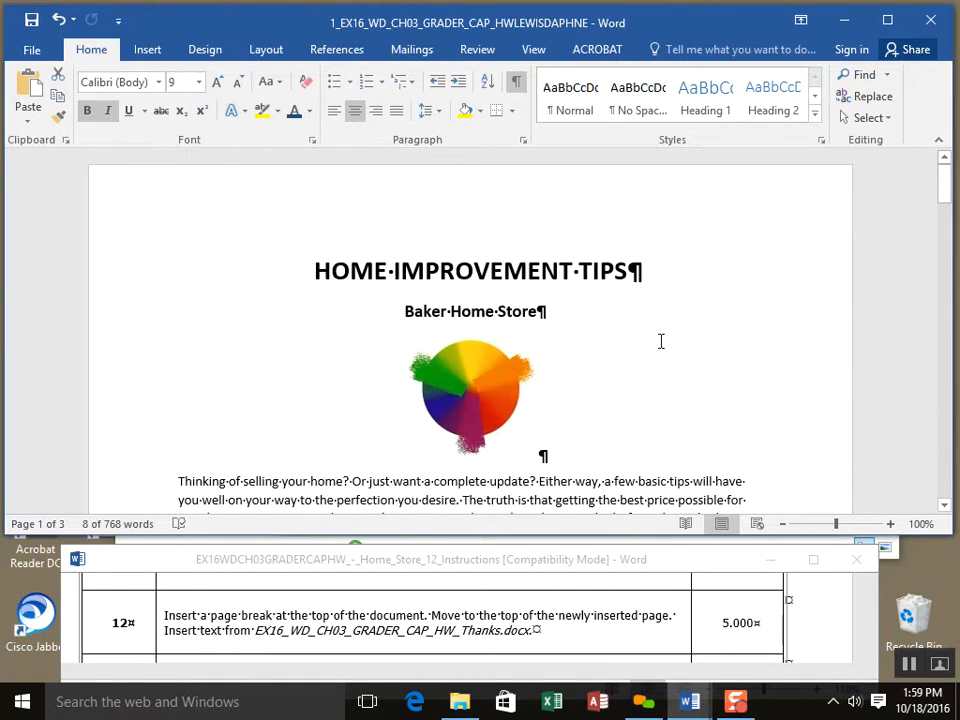
pyautogui.click(310, 268)
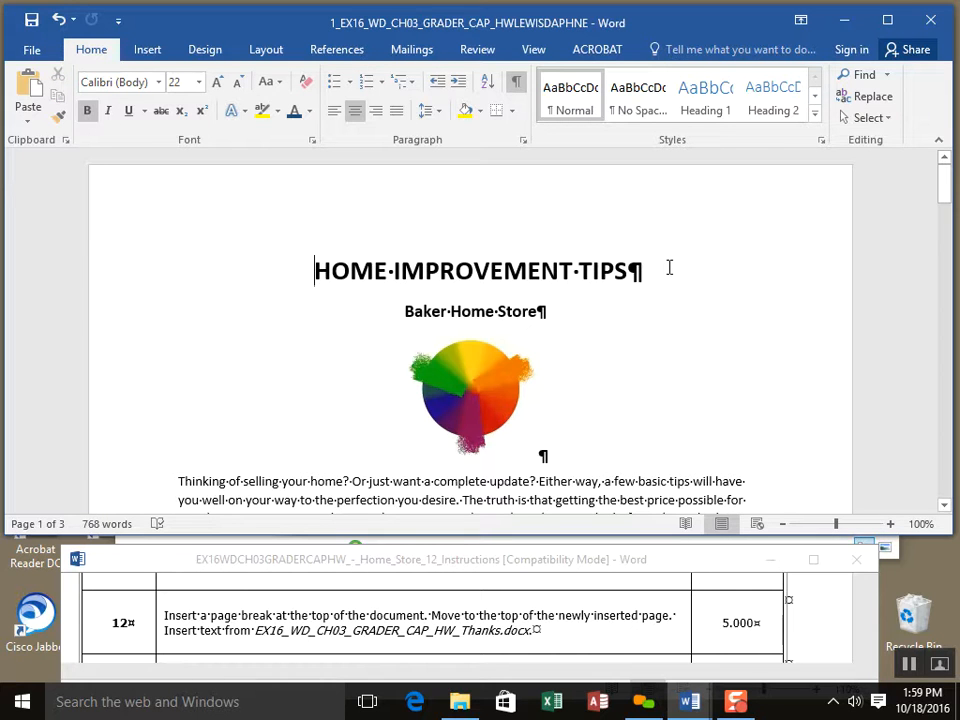
pyautogui.click(150, 52)
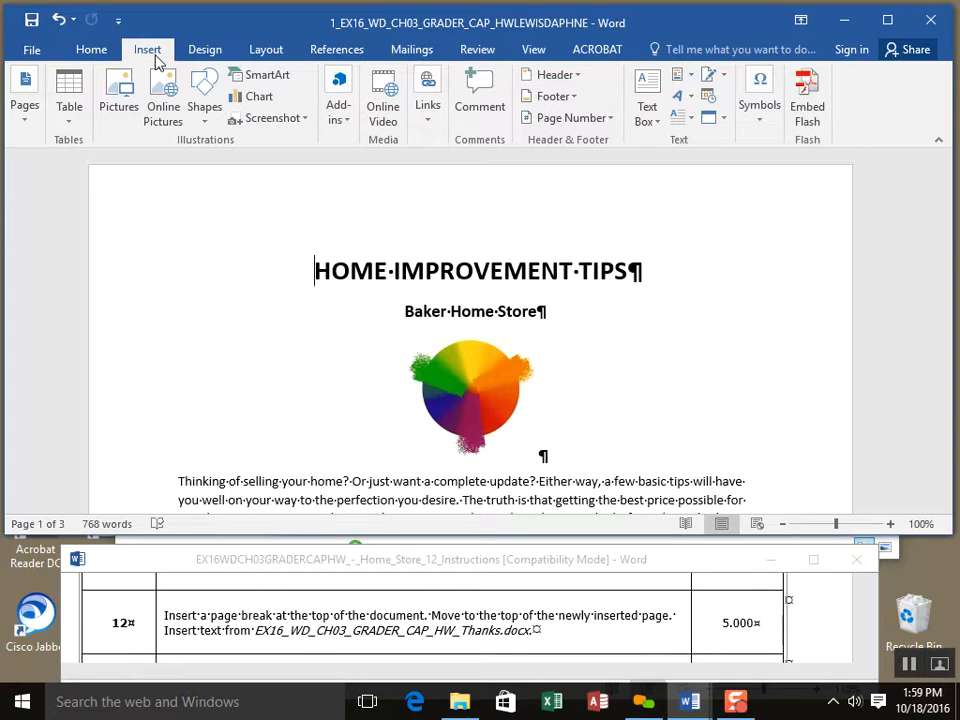
pyautogui.click(35, 129)
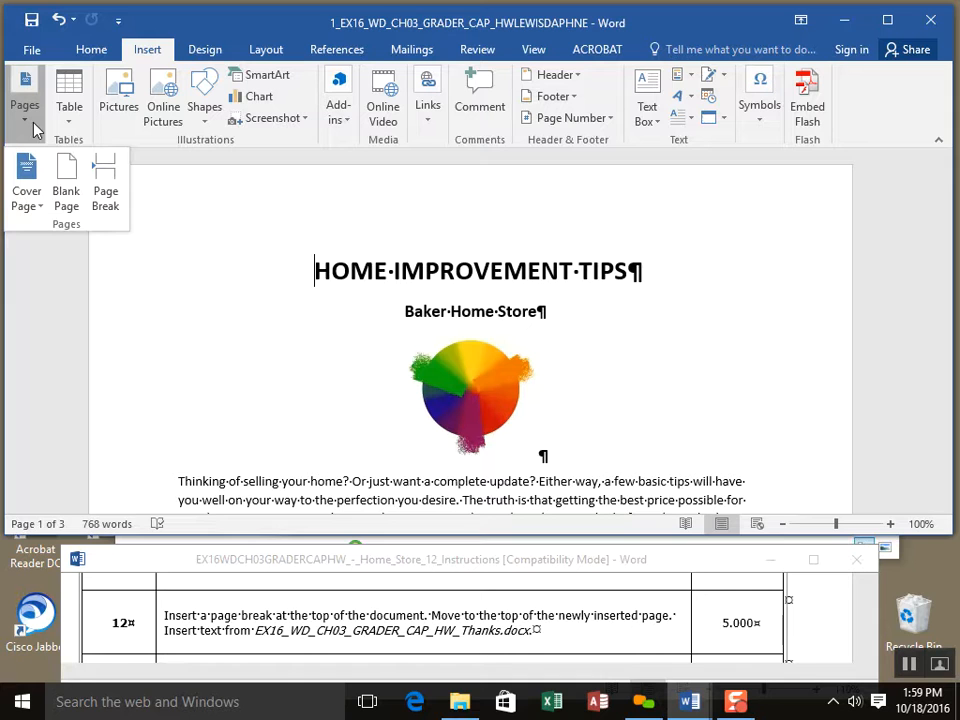
pyautogui.click(106, 183)
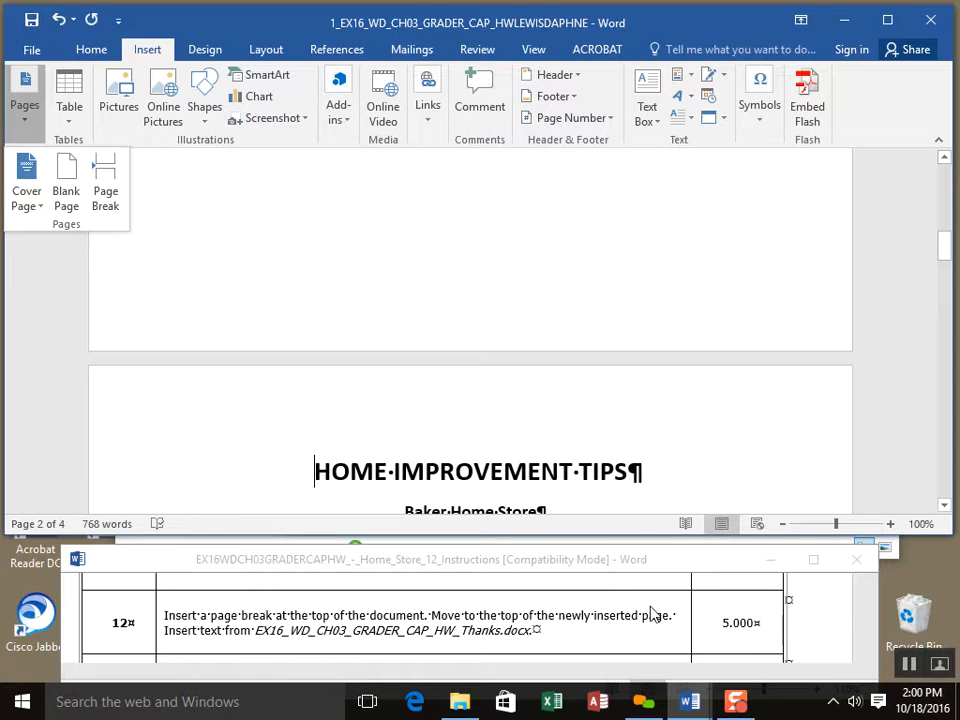
# Insert the text from the file EX16_WD_CH03_GRADER_CAP_HW_Thanks at the top of the new first page, before the page break.
pyautogui.scroll(10, 568, 290)
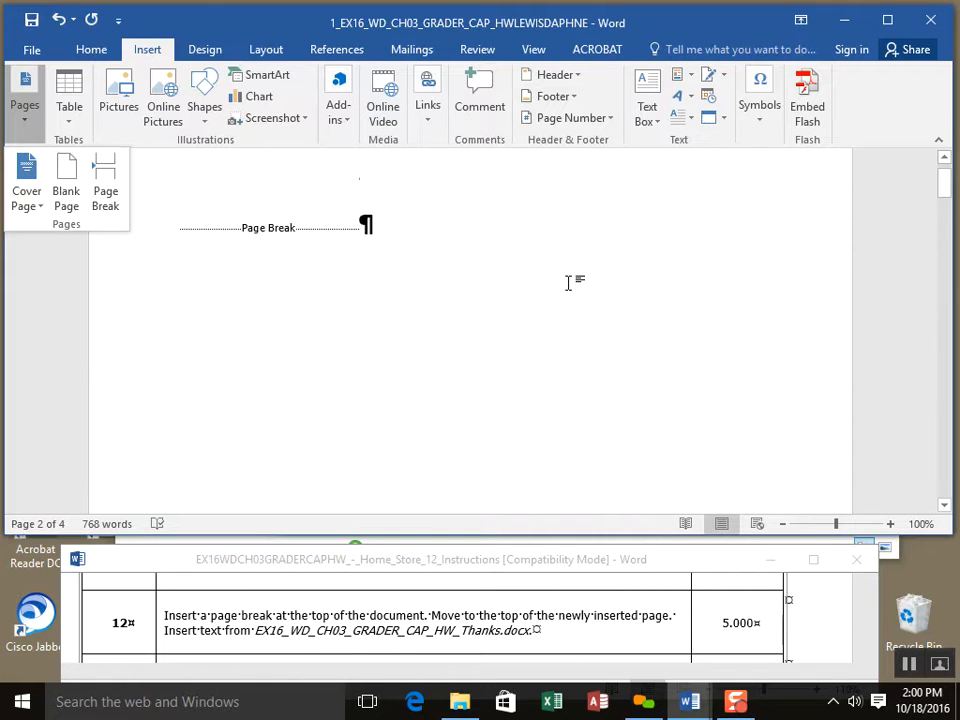
pyautogui.scroll(1, 568, 283)
pyautogui.click(182, 279)
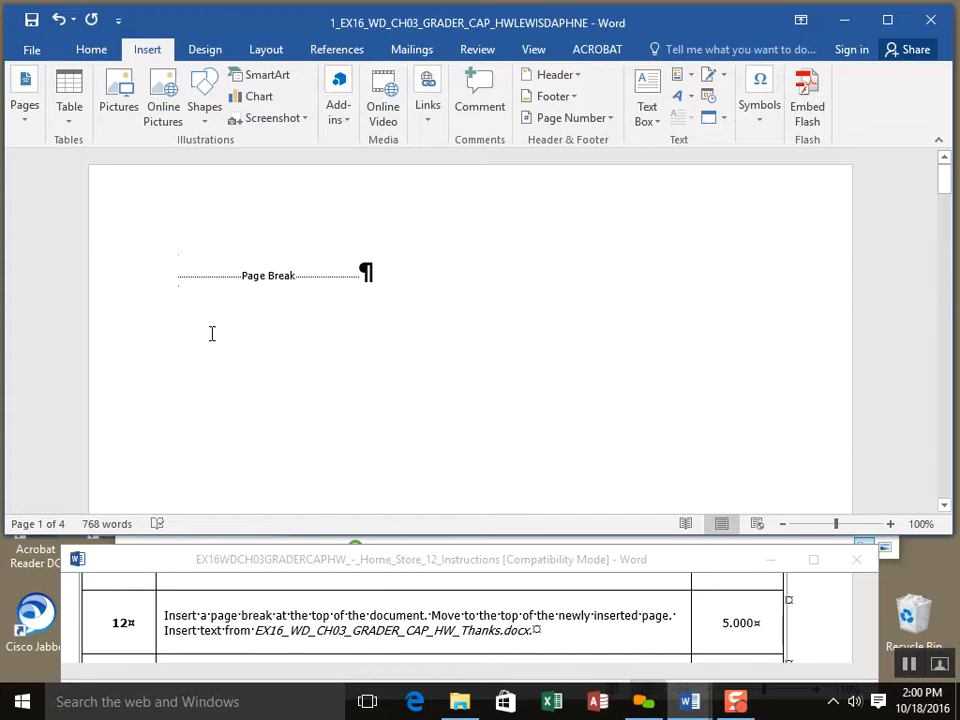
pyautogui.click(266, 637)
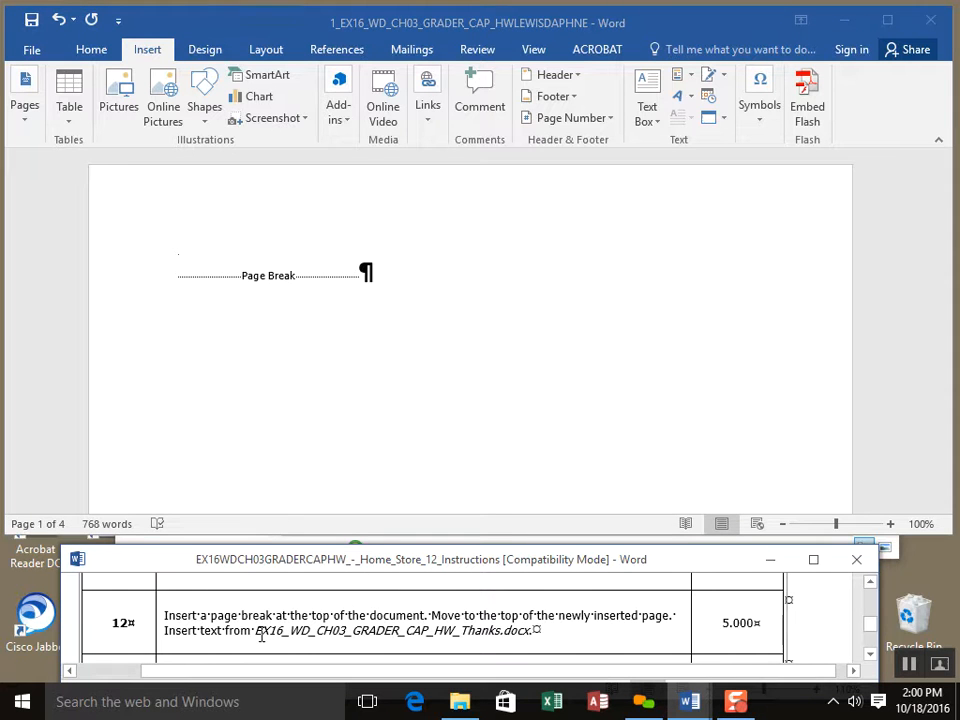
pyautogui.moveTo(258, 634); pyautogui.dragTo(560, 640)
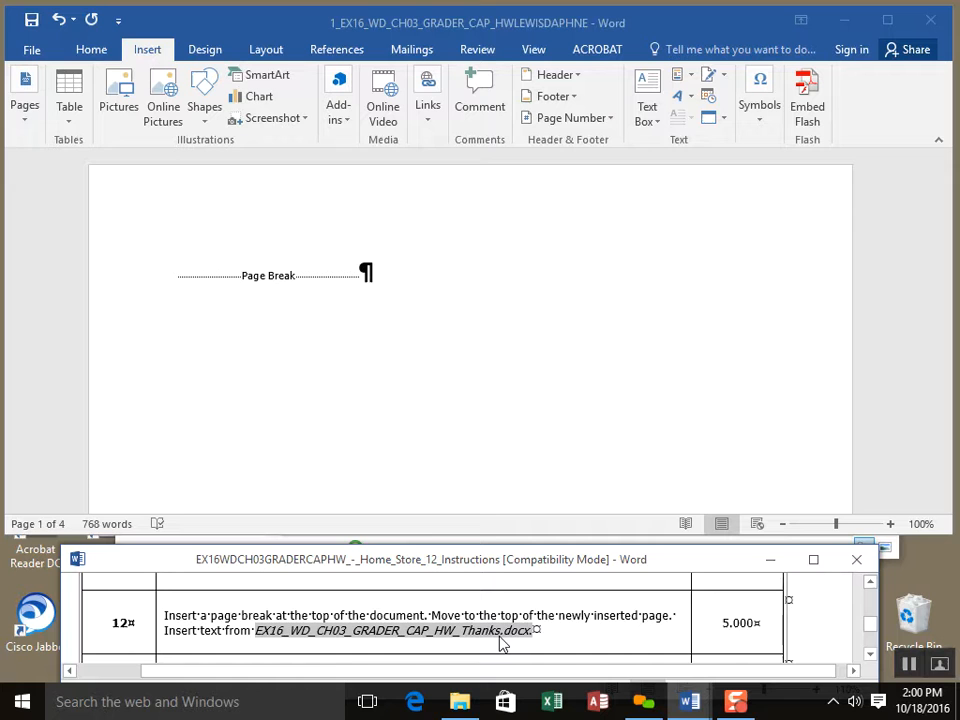
pyautogui.click(180, 276)
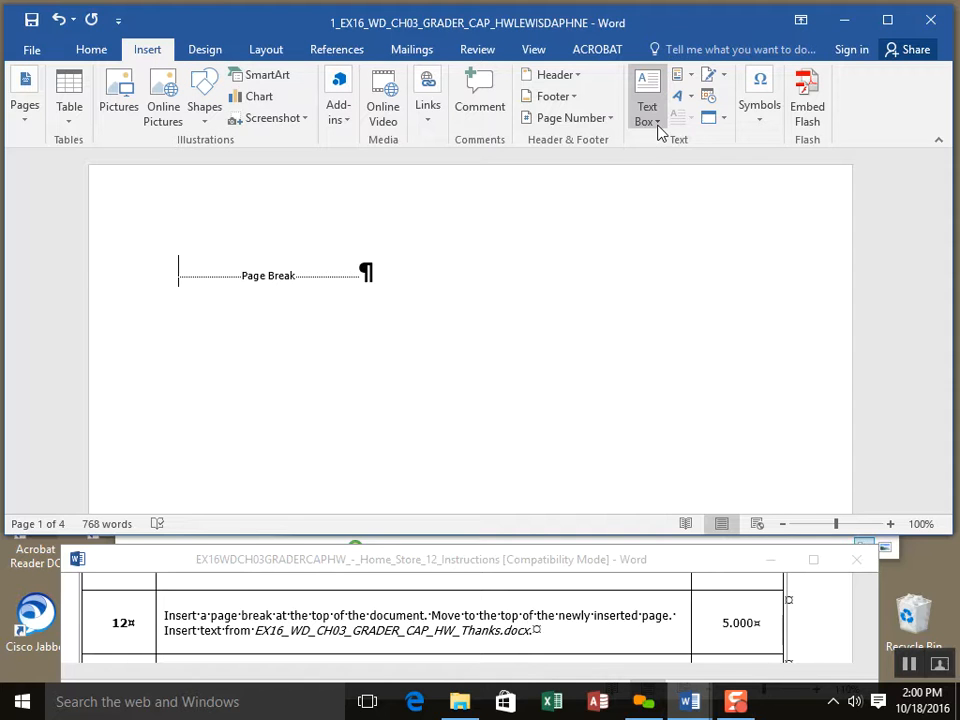
pyautogui.click(724, 120)
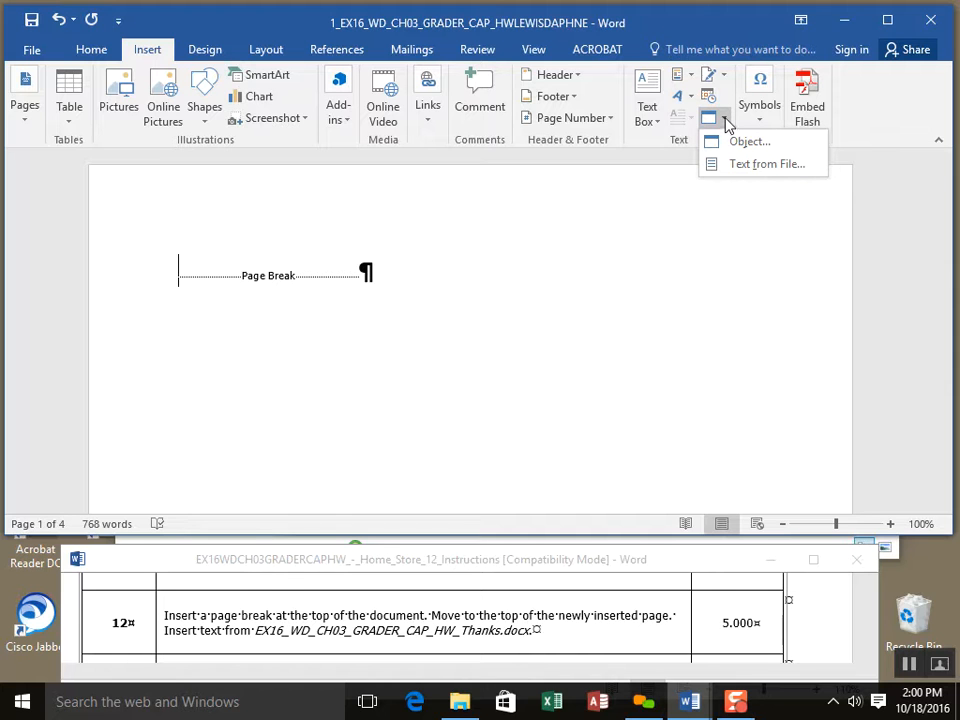
pyautogui.click(751, 166)
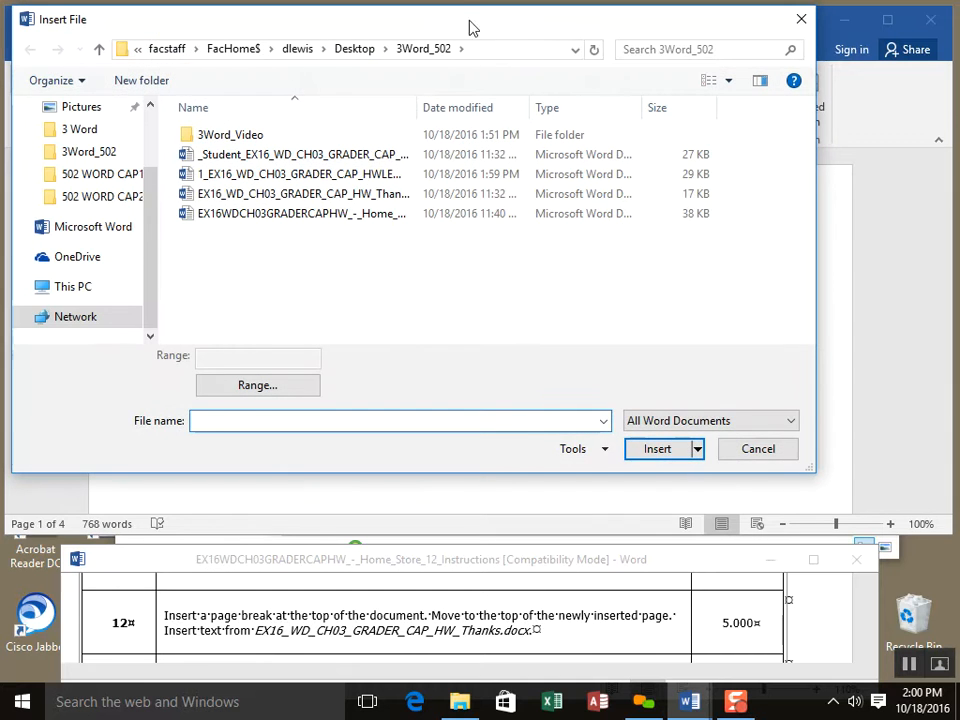
pyautogui.moveTo(476, 28); pyautogui.dragTo(510, 60)
pyautogui.scroll(2, 200, 283)
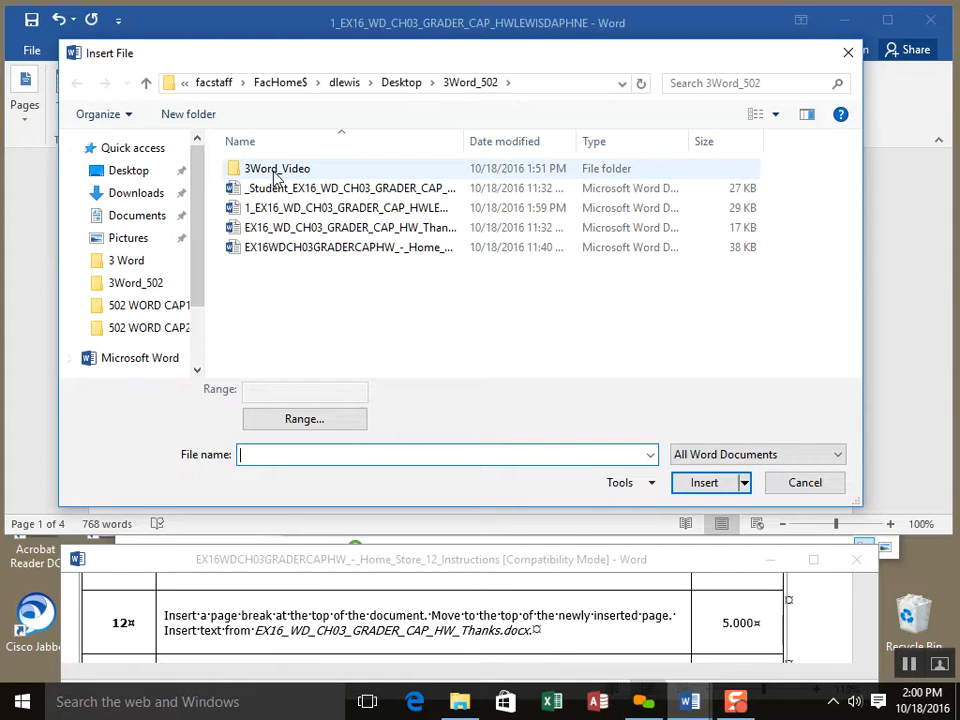
pyautogui.moveTo(468, 141); pyautogui.dragTo(598, 141)
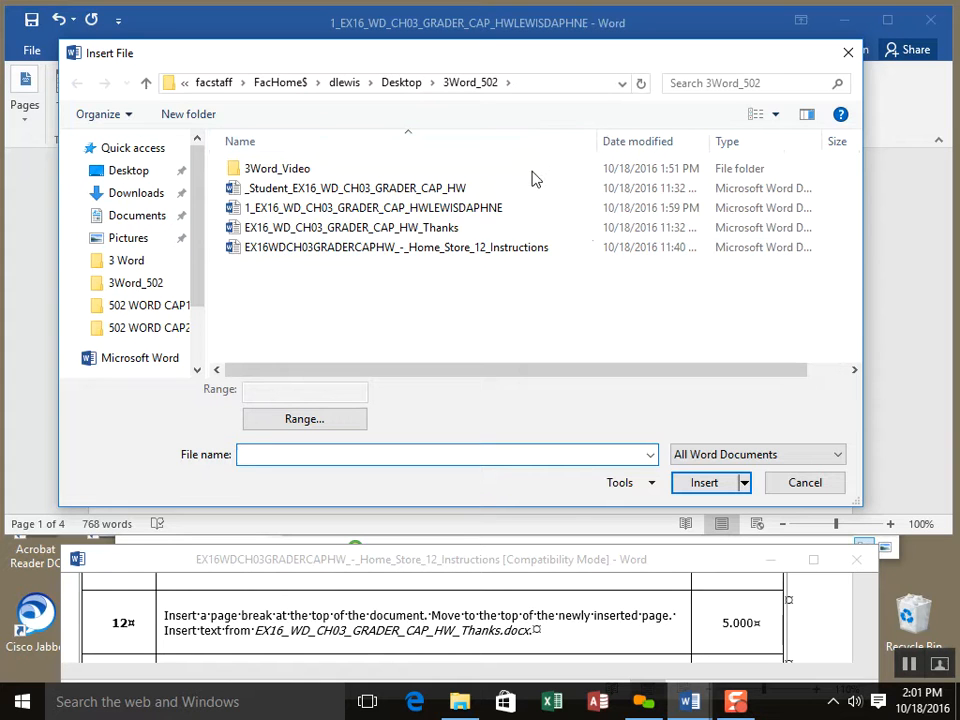
pyautogui.doubleClick(434, 231)
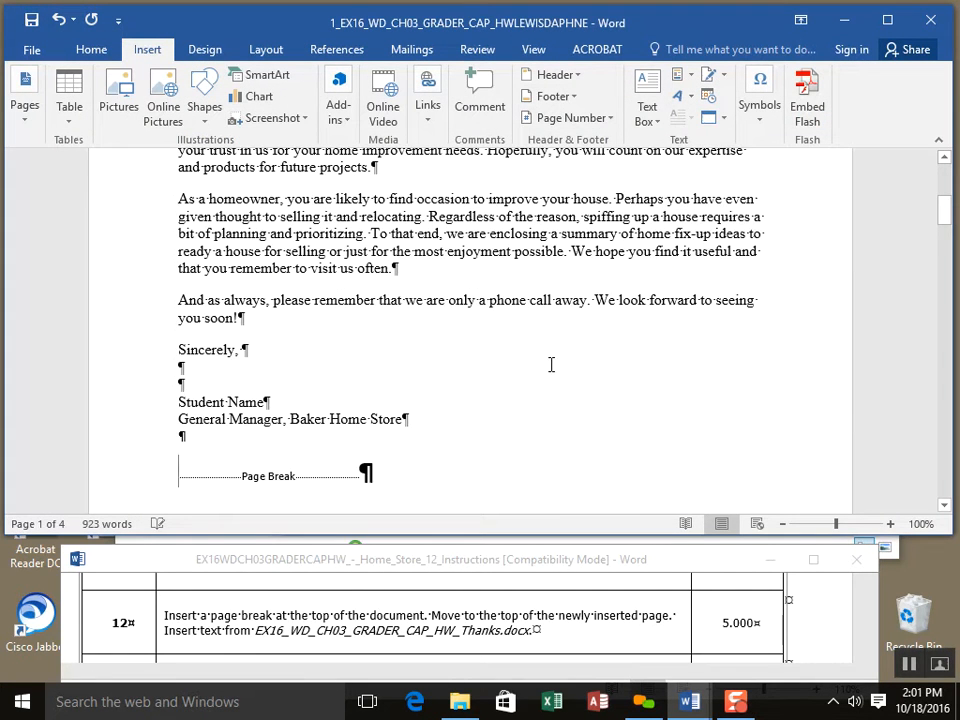
# Zoom the homework document out to 60% and look over the inserted letter from the address block to the signature.
pyautogui.scroll(7, 549, 364)
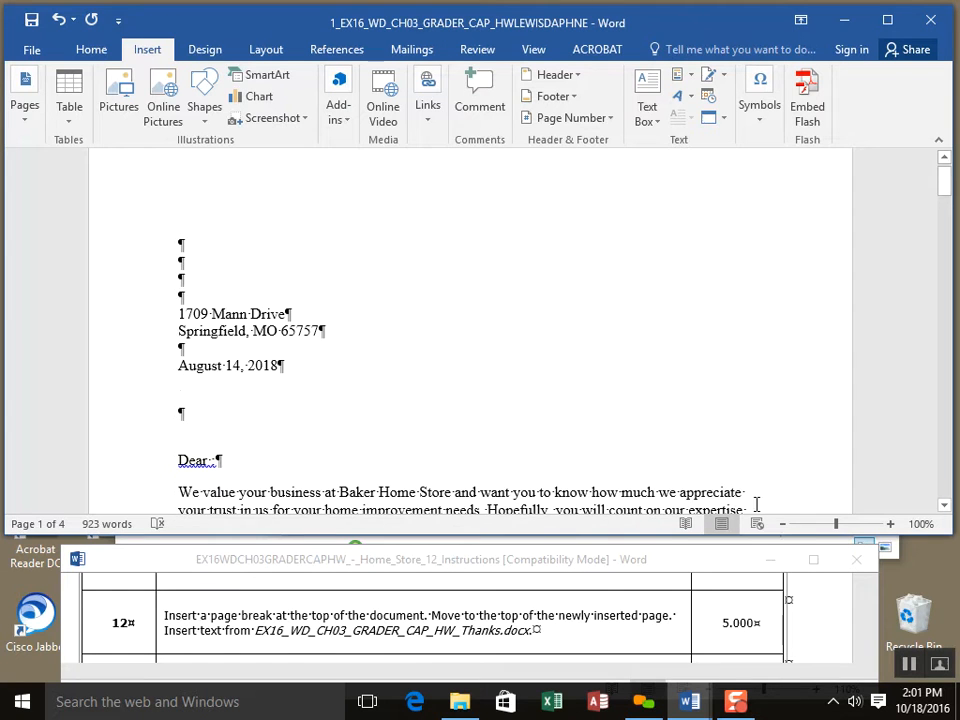
pyautogui.click(784, 525)
pyautogui.click(784, 525)
pyautogui.click(784, 525)
pyautogui.click(784, 525)
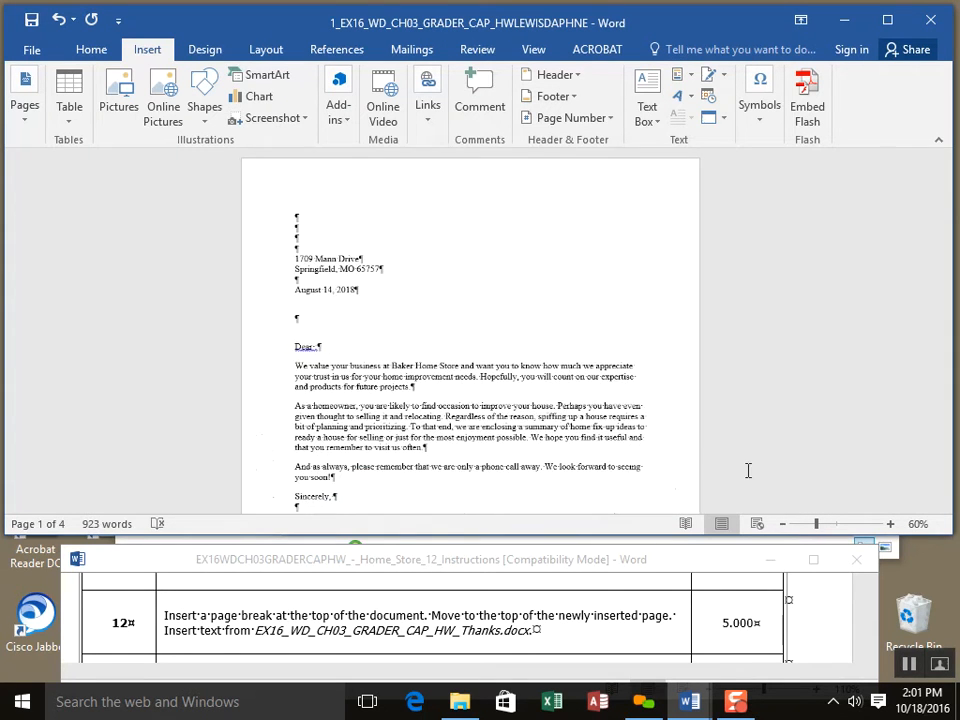
pyautogui.scroll(-3, 689, 428)
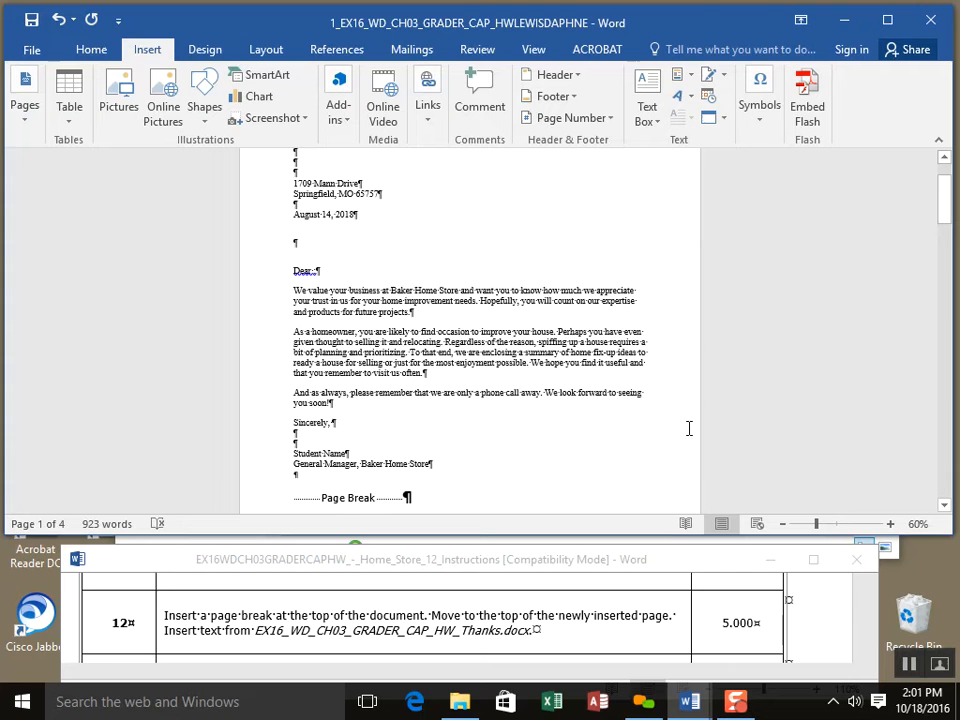
pyautogui.scroll(2, 689, 428)
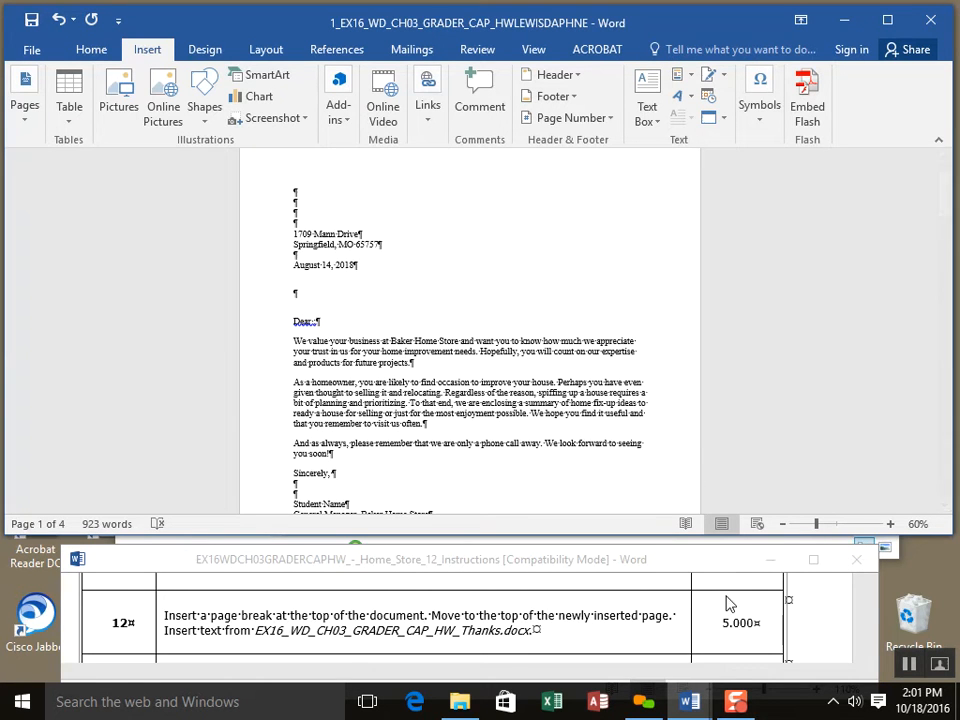
pyautogui.click(910, 672)
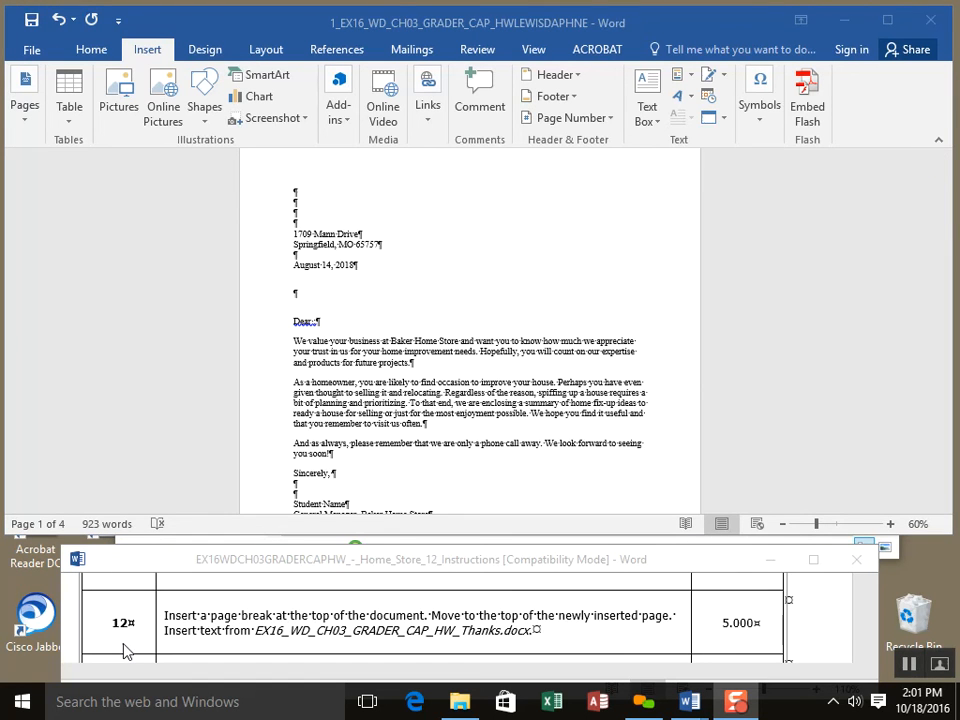